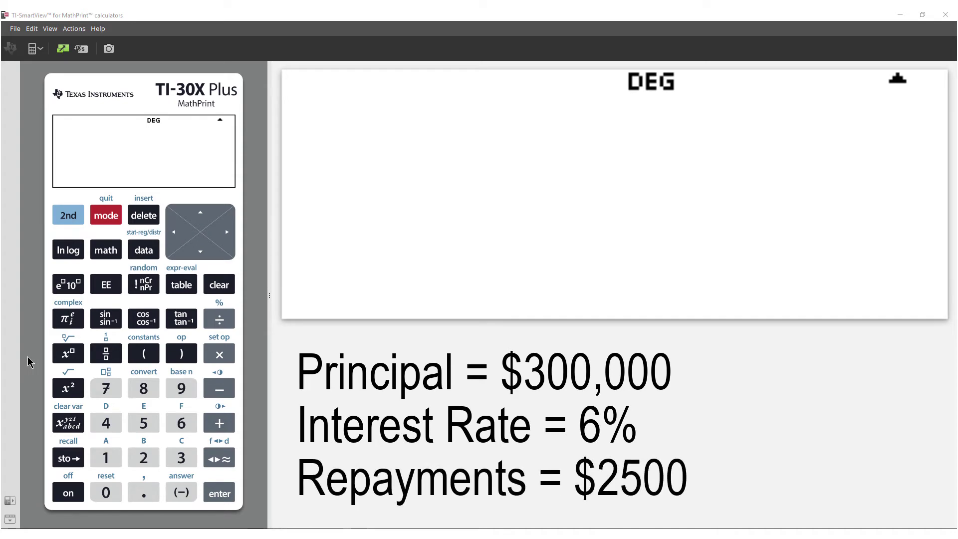
# In the list editor, store the principal 300000 as L1(1), then move to L2's first cell.
pyautogui.click(143, 252)
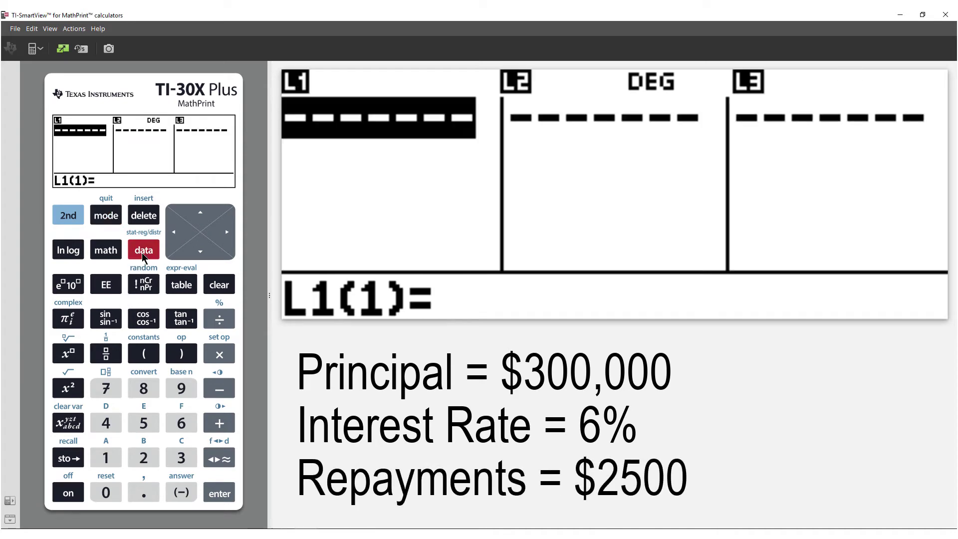
pyautogui.click(182, 455)
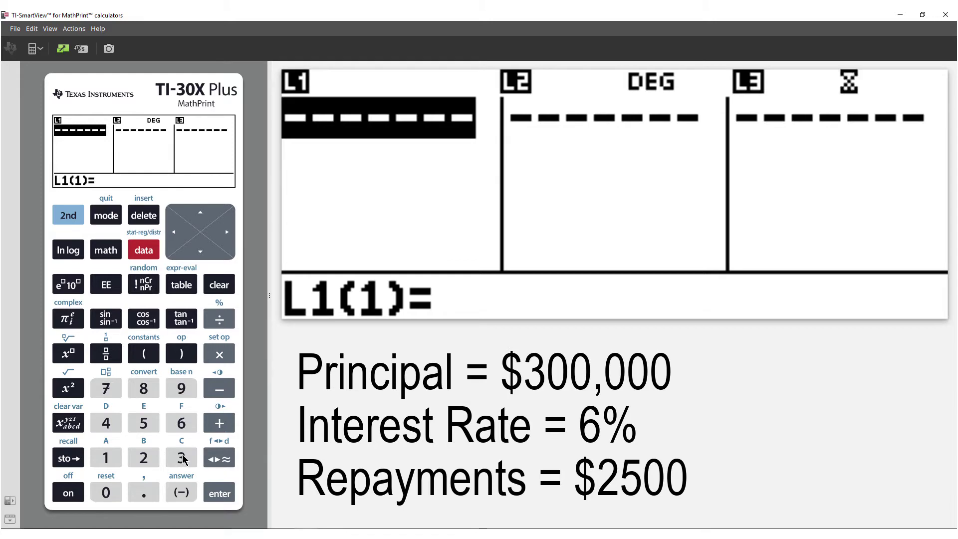
pyautogui.click(105, 487)
pyautogui.click(105, 487)
pyautogui.click(105, 487)
pyautogui.click(106, 487)
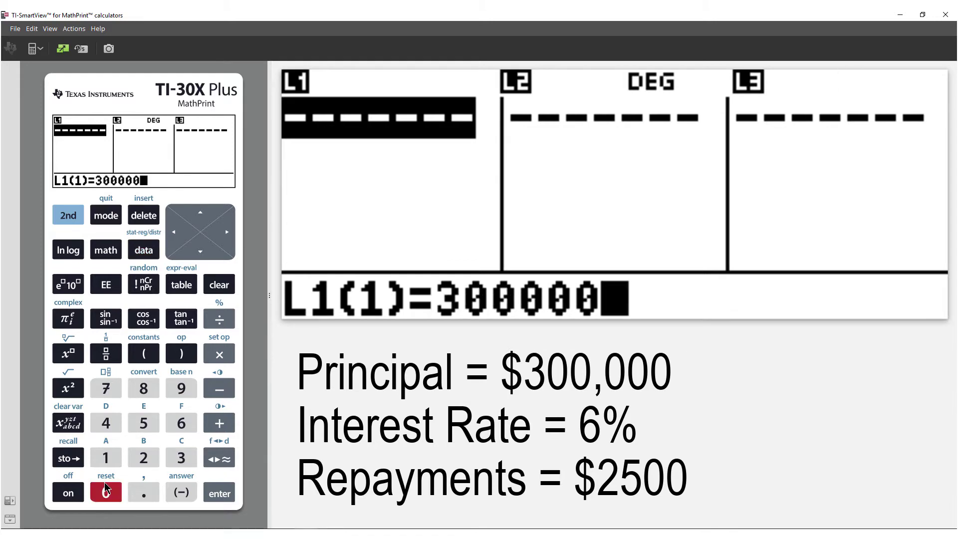
pyautogui.click(217, 493)
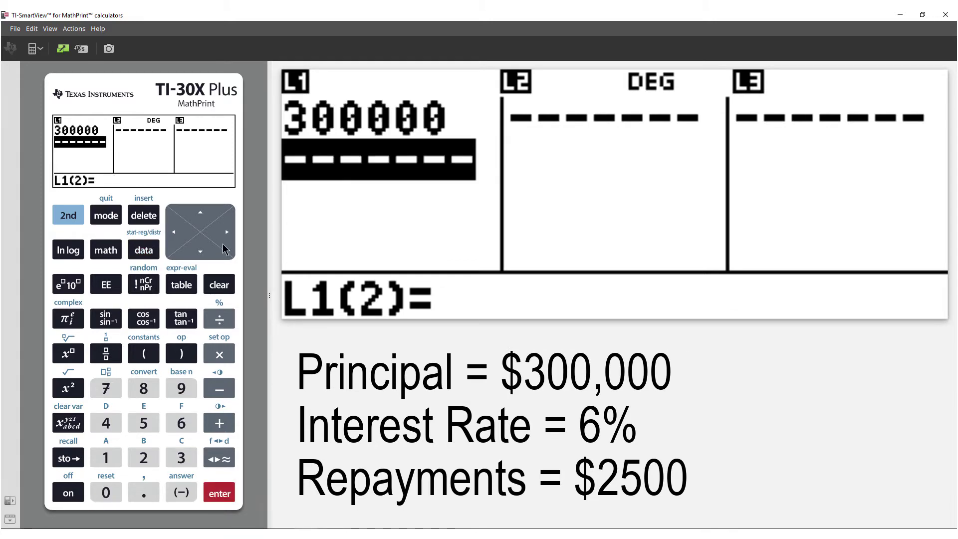
pyautogui.click(224, 244)
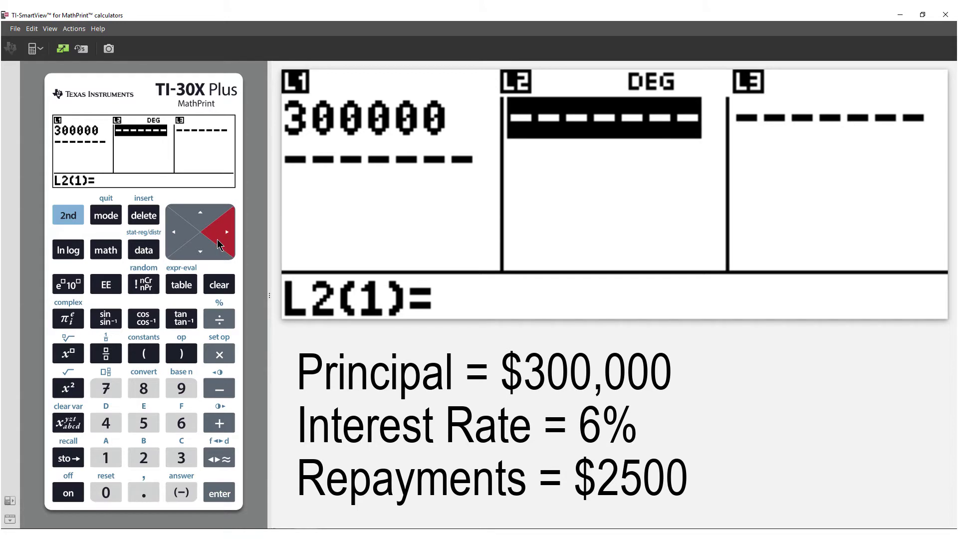
# Define L2 with the formula L1*6%/12, giving a first monthly interest of 1500.
pyautogui.click(144, 250)
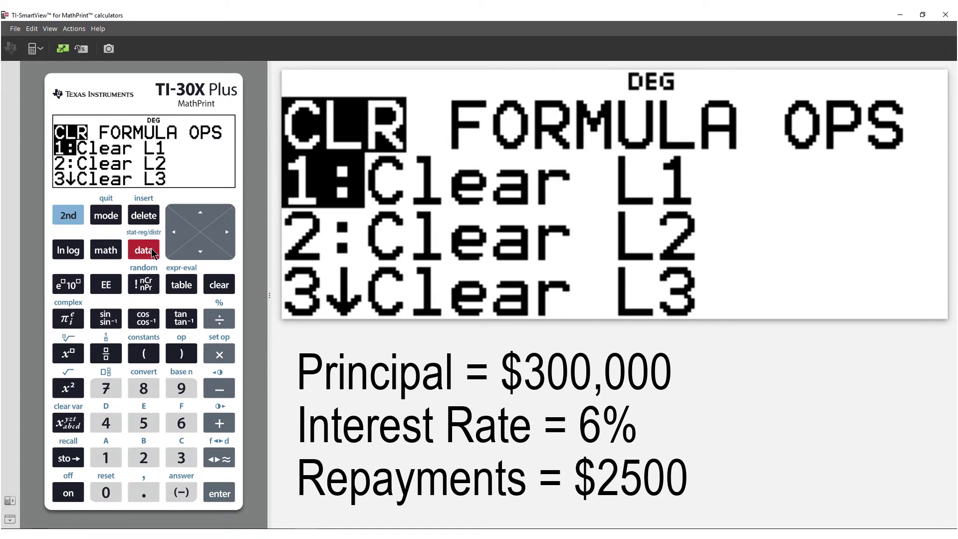
pyautogui.click(232, 234)
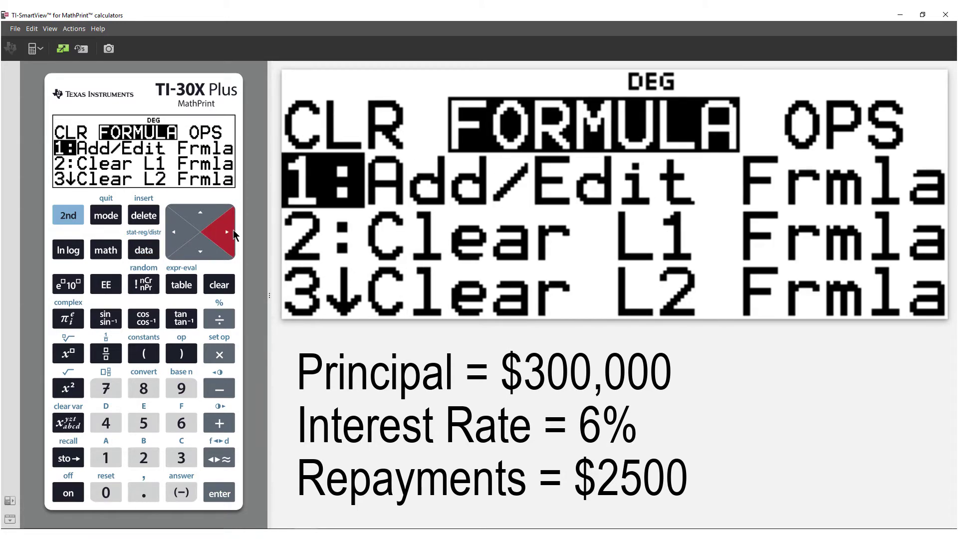
pyautogui.click(219, 493)
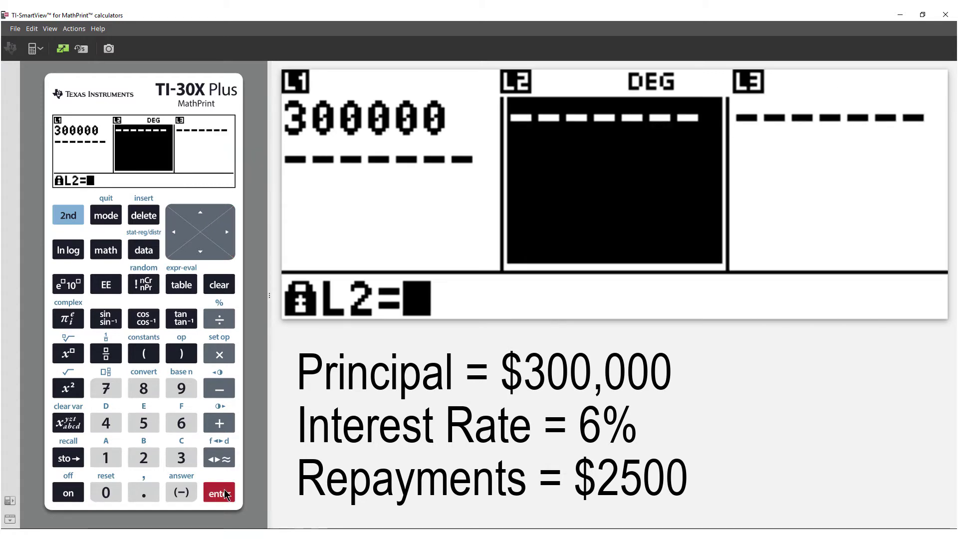
pyautogui.click(135, 252)
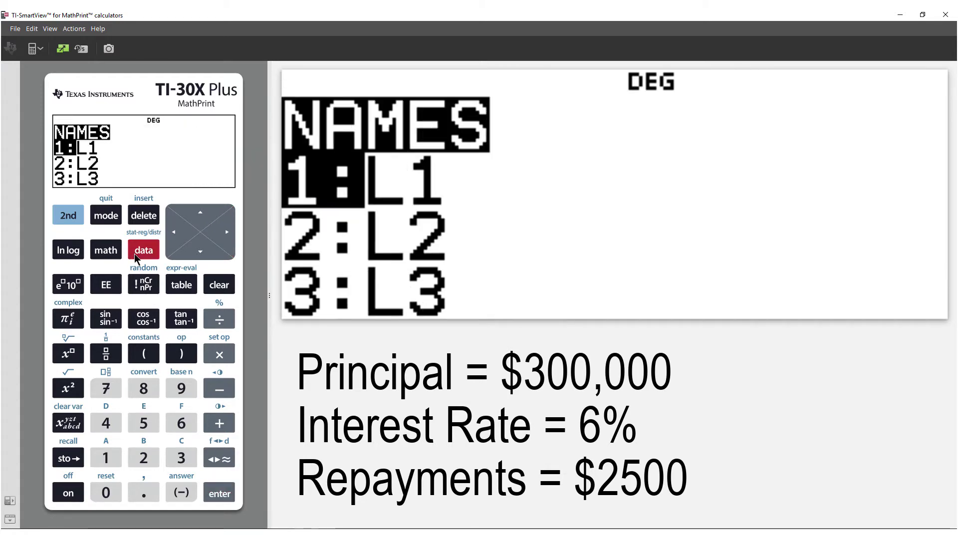
pyautogui.click(106, 458)
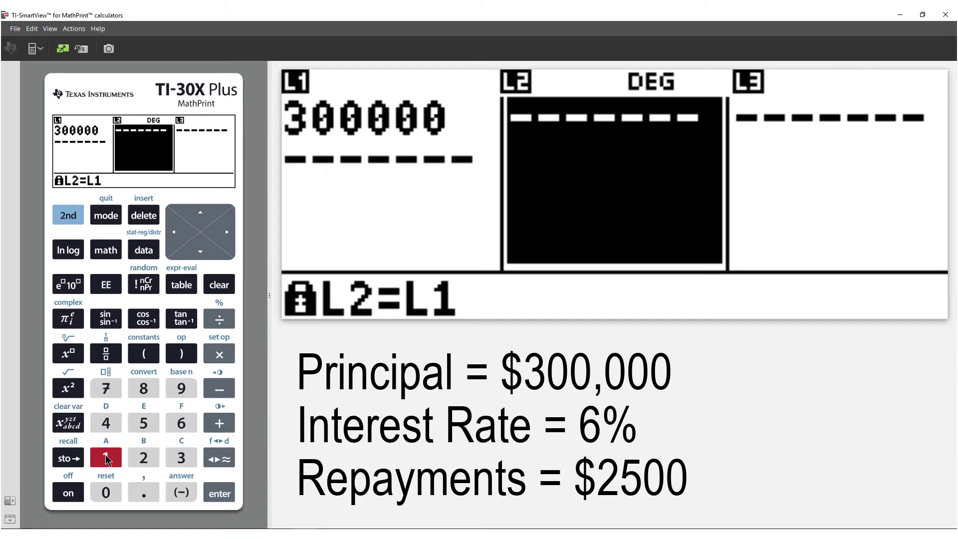
pyautogui.click(212, 356)
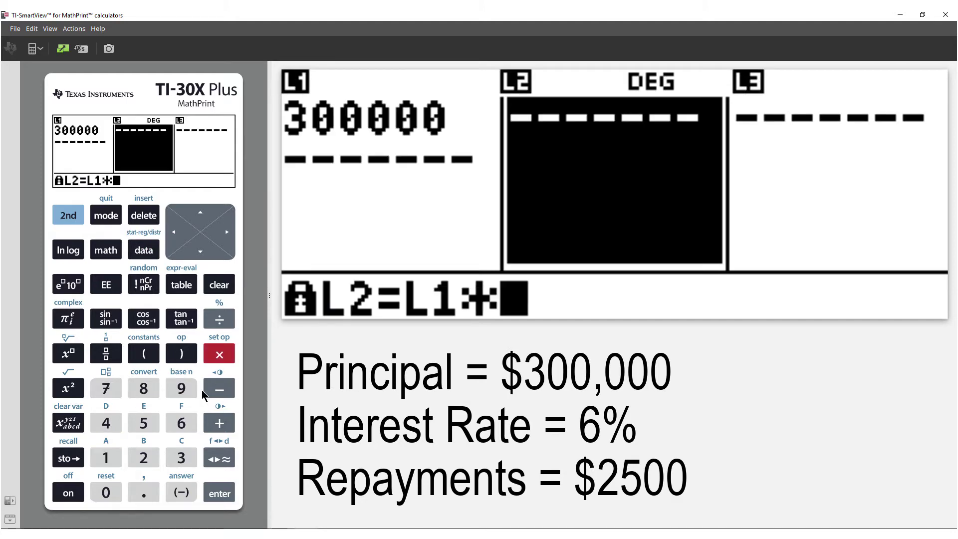
pyautogui.click(181, 423)
pyautogui.click(75, 222)
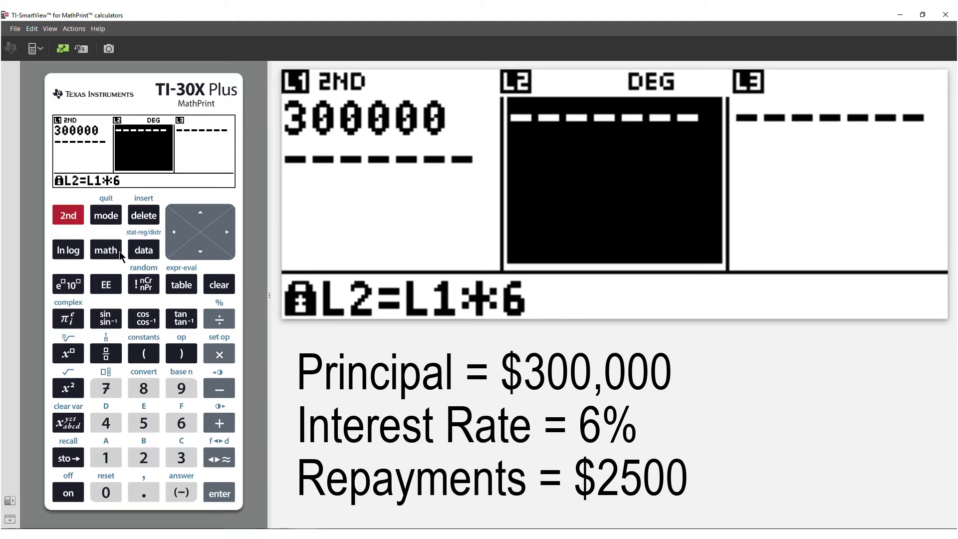
pyautogui.click(220, 319)
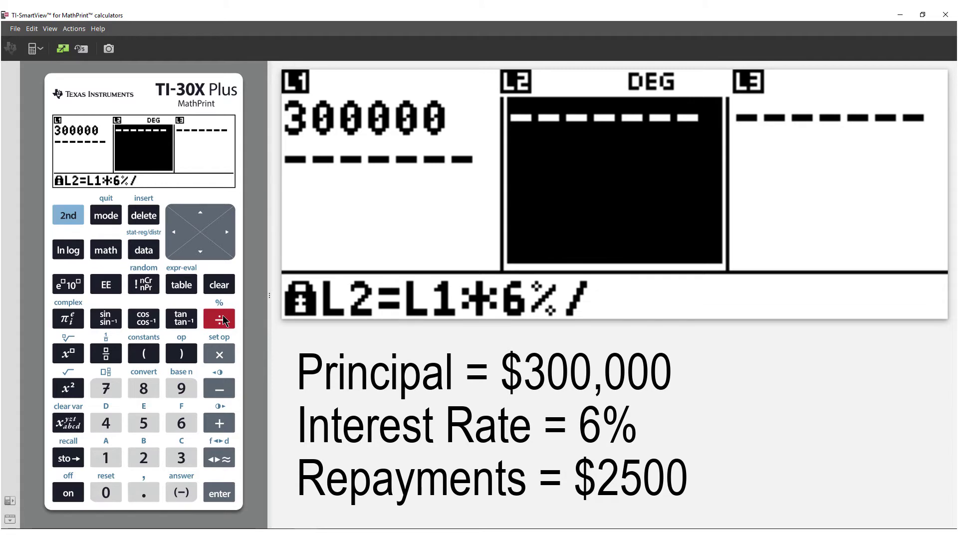
pyautogui.click(105, 457)
pyautogui.click(146, 460)
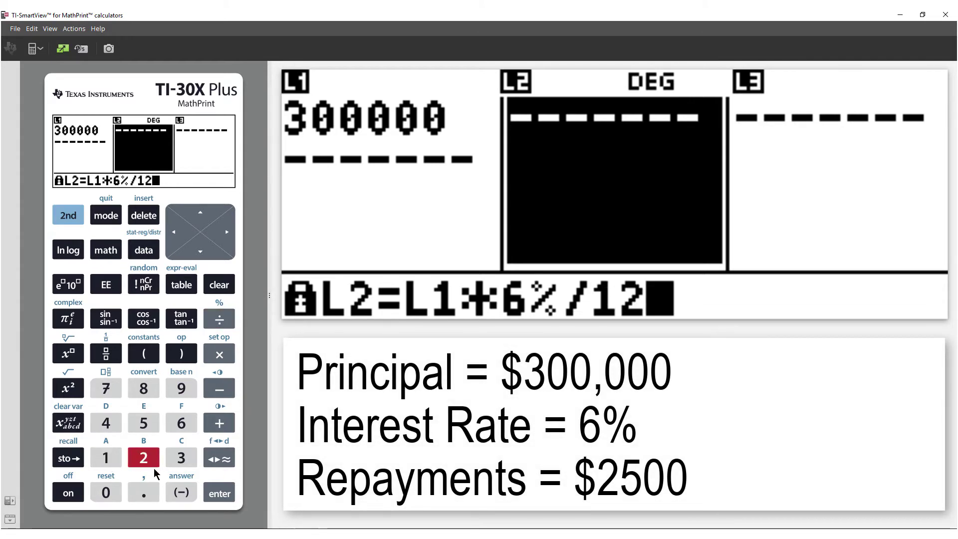
pyautogui.click(220, 494)
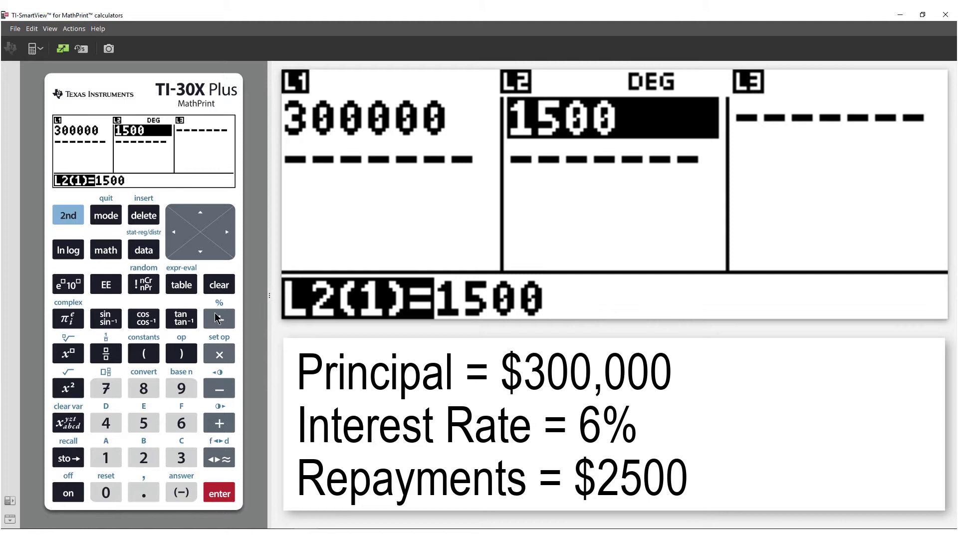
# Define L3 with the formula L1+L2-2500, giving a first closing balance of 299000.
pyautogui.click(222, 237)
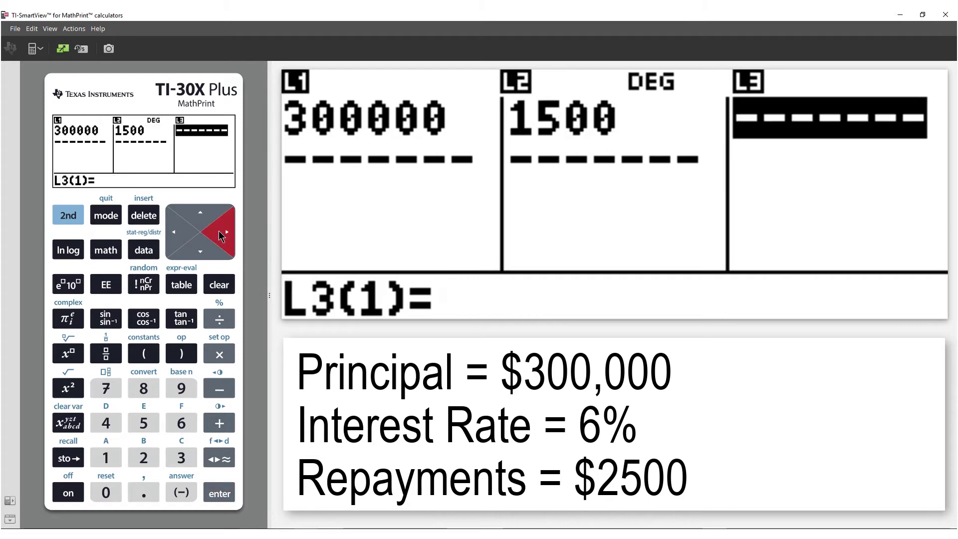
pyautogui.click(145, 250)
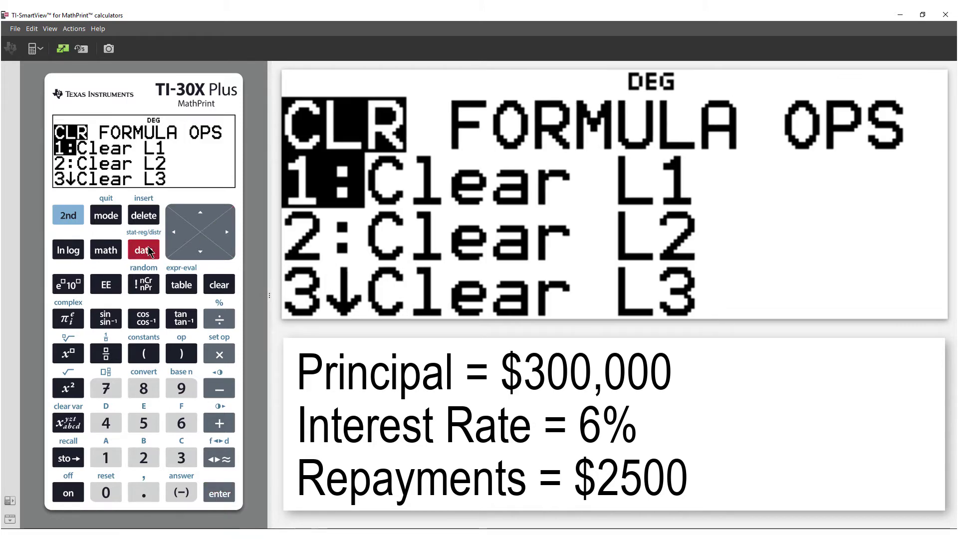
pyautogui.click(226, 237)
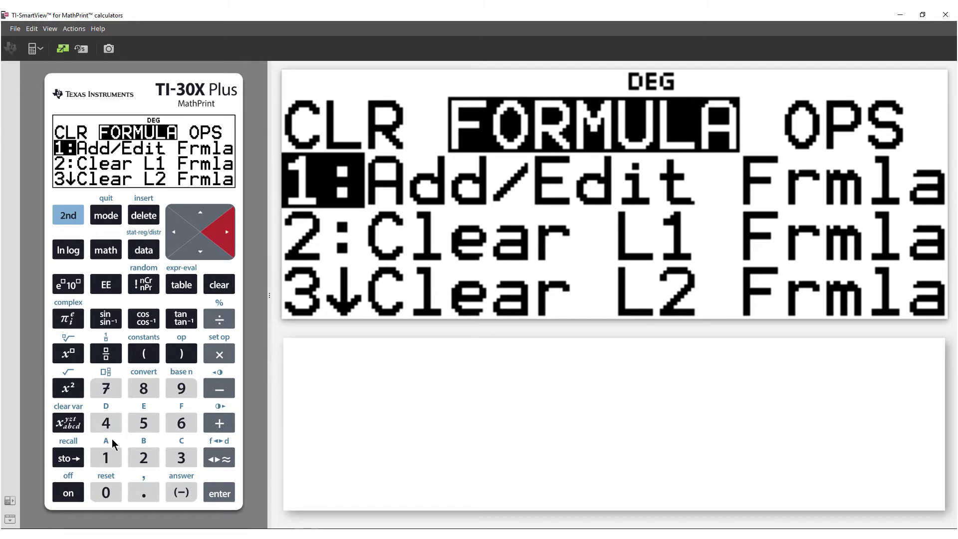
pyautogui.click(111, 460)
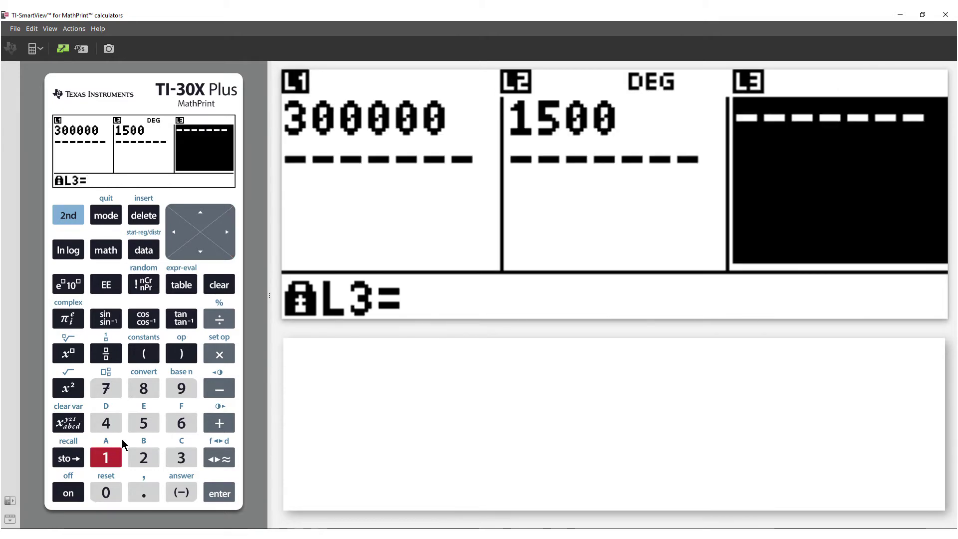
pyautogui.click(145, 253)
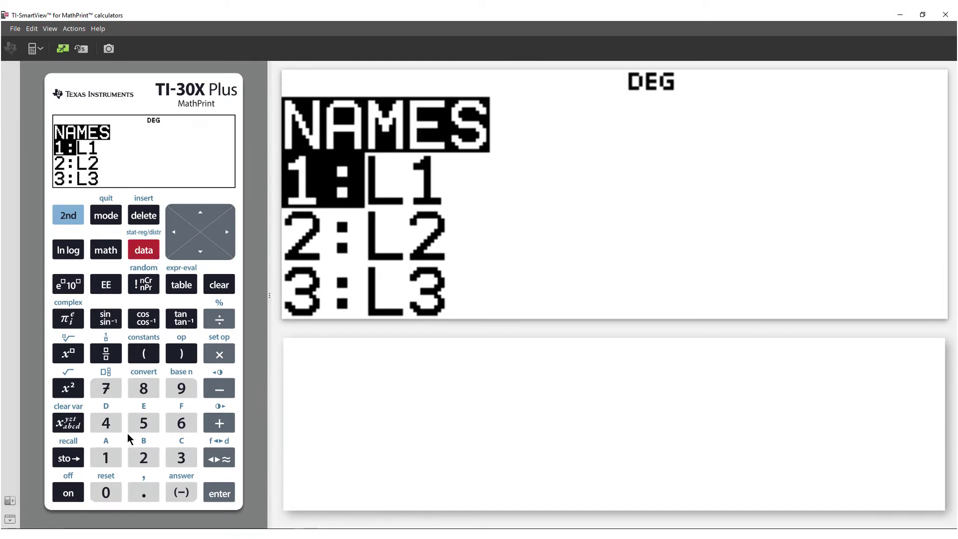
pyautogui.click(105, 459)
pyautogui.click(219, 423)
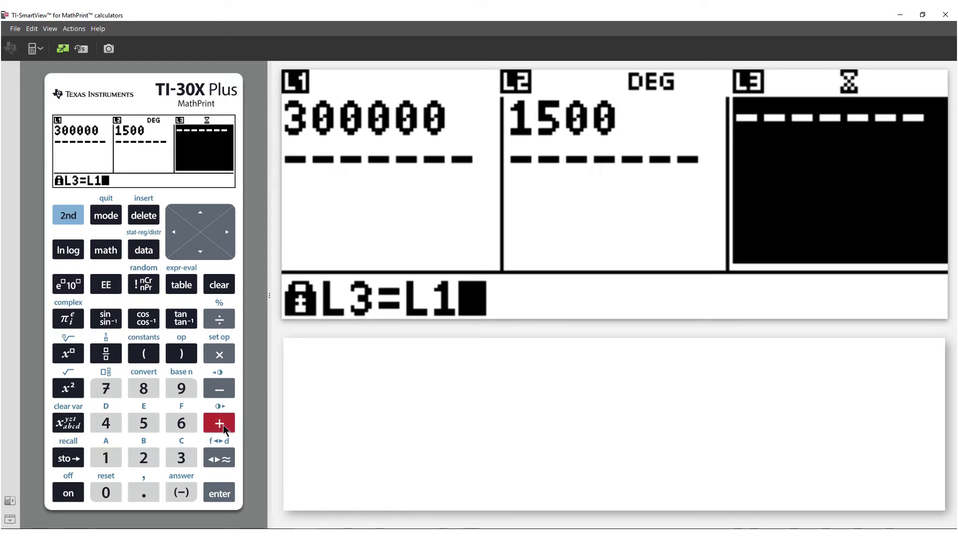
pyautogui.click(143, 252)
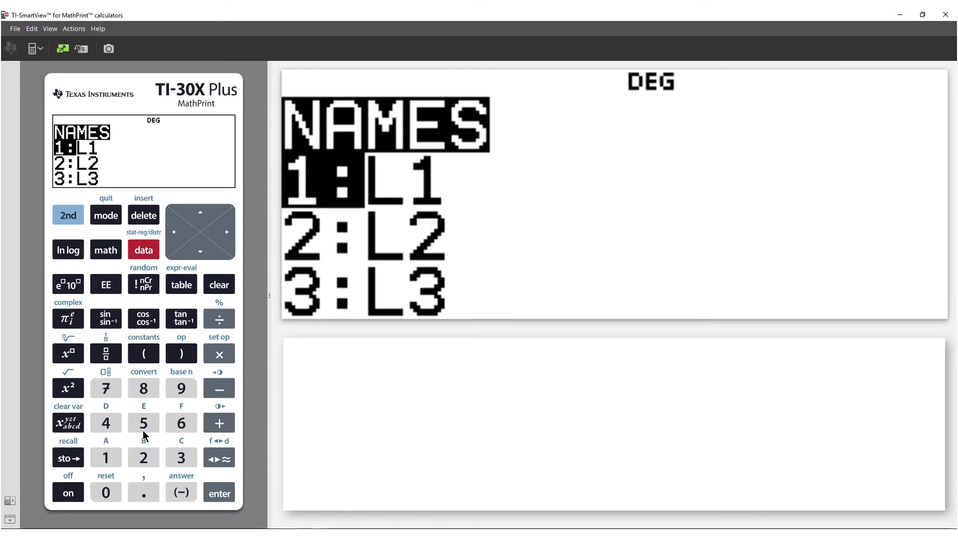
pyautogui.click(144, 458)
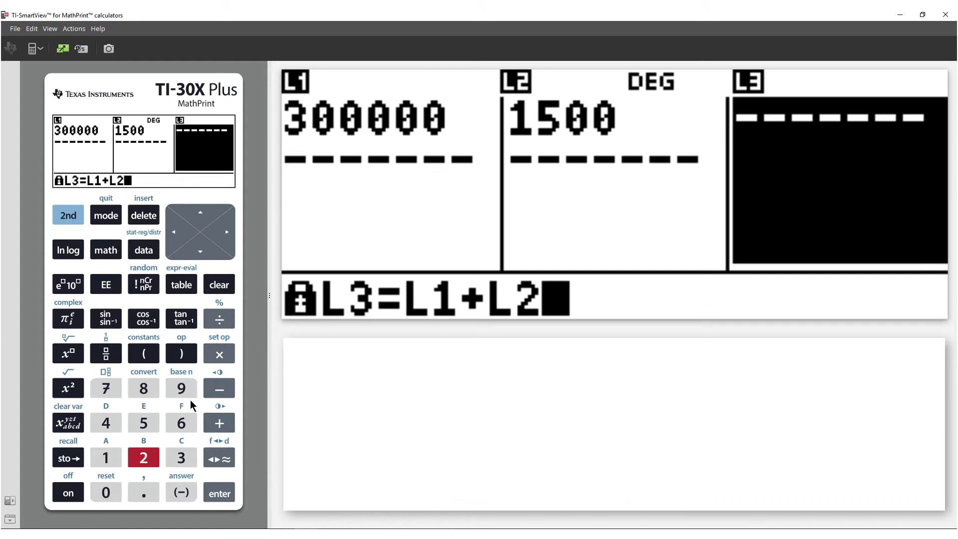
pyautogui.click(220, 389)
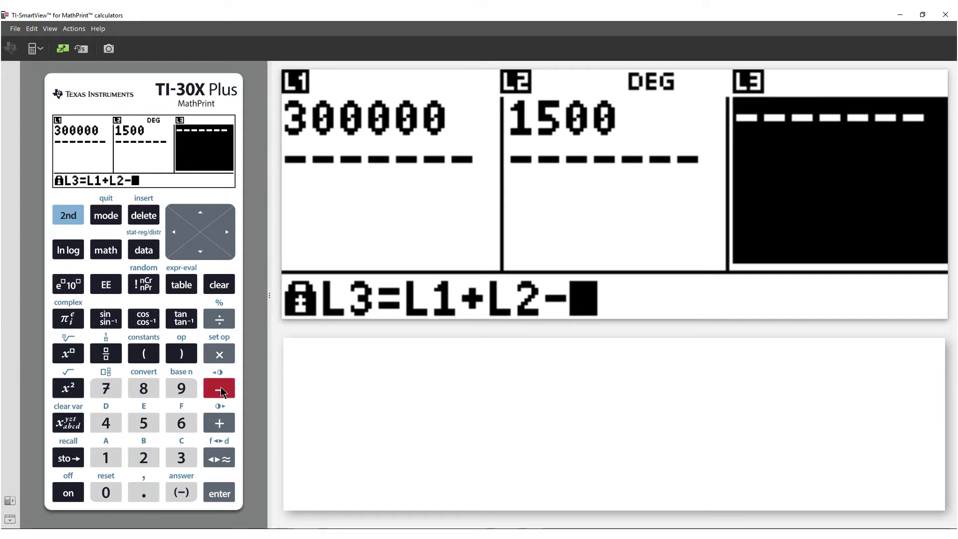
pyautogui.click(144, 459)
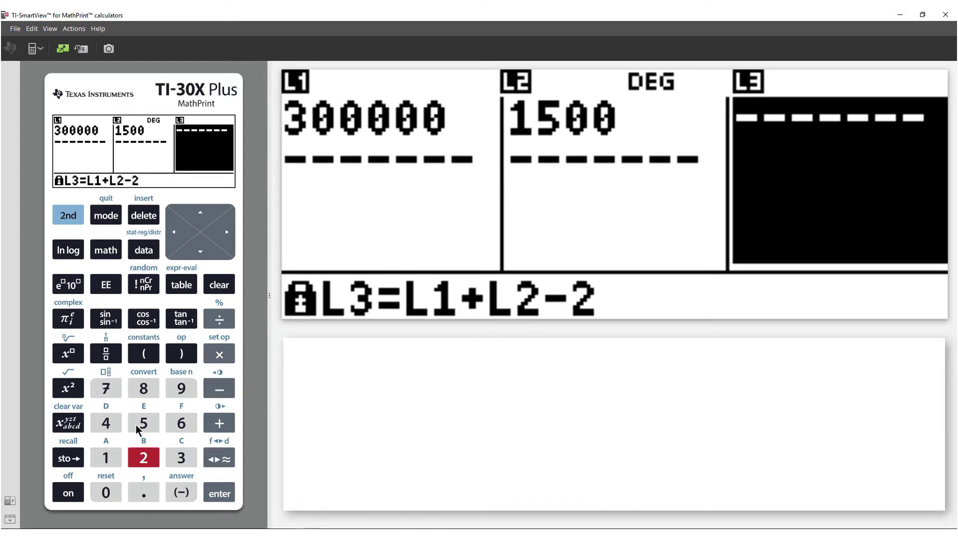
pyautogui.click(140, 428)
pyautogui.click(106, 493)
pyautogui.click(106, 493)
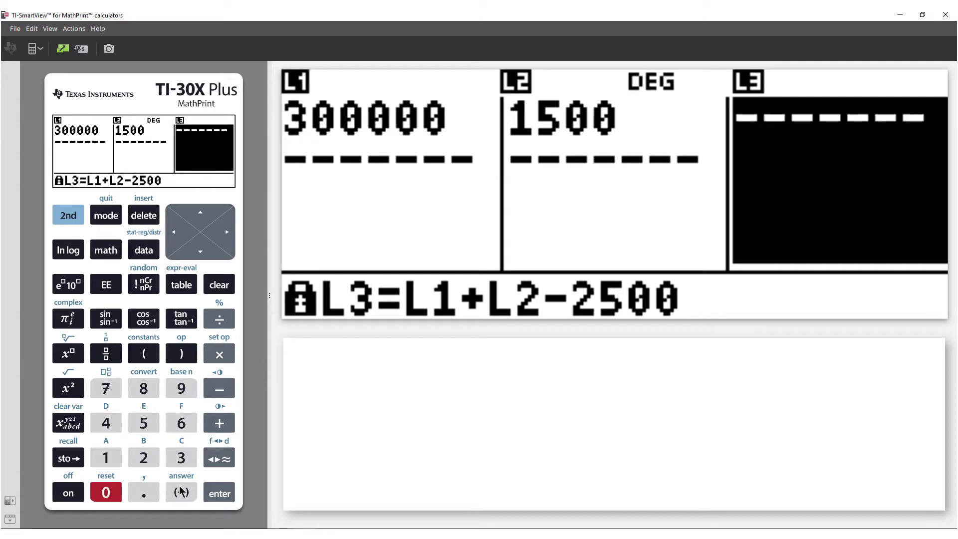
pyautogui.click(211, 494)
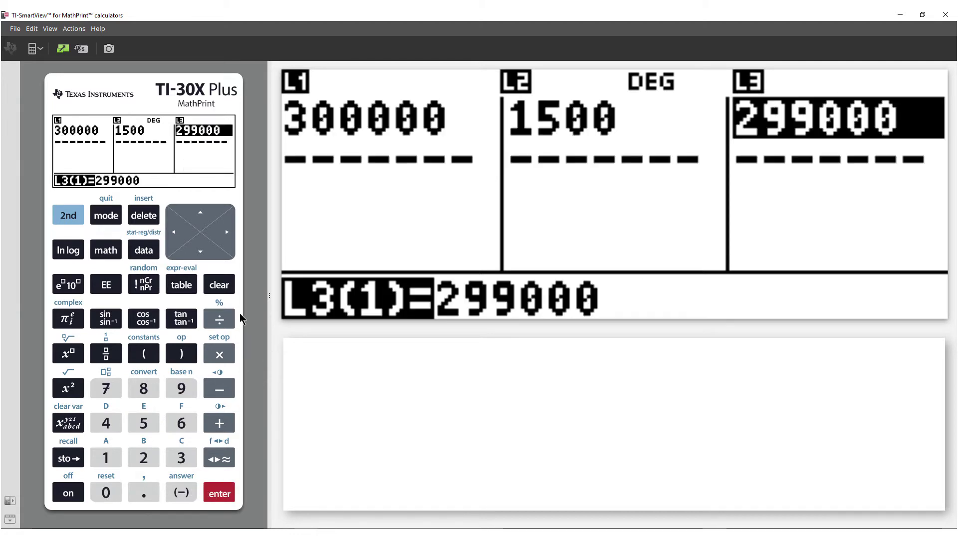
# Enter 299000 as the second opening balance in L1(2).
pyautogui.click(202, 255)
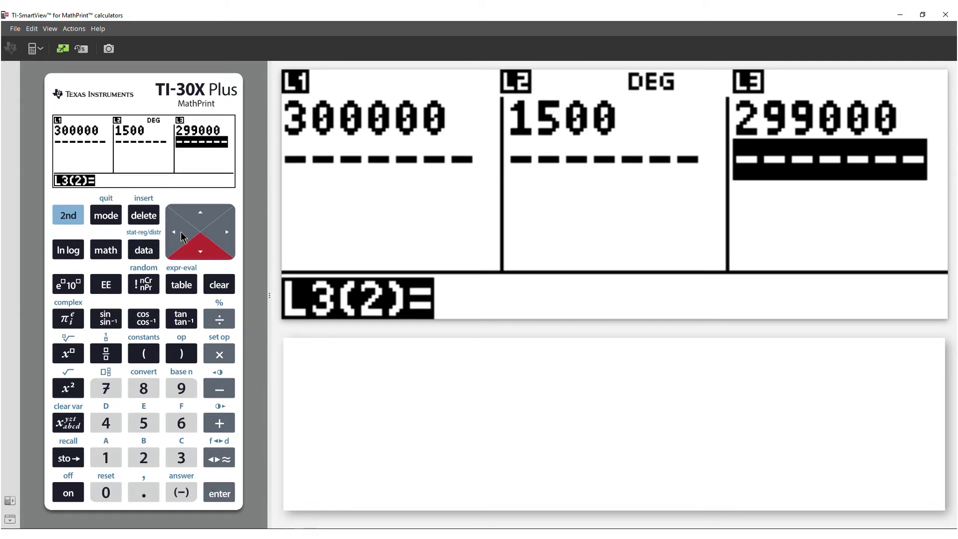
pyautogui.click(182, 236)
pyautogui.click(182, 237)
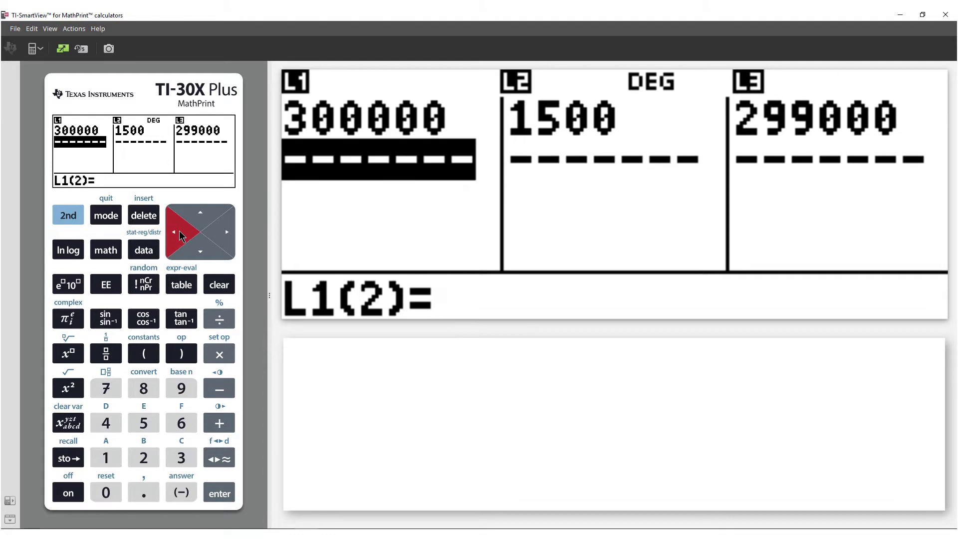
pyautogui.click(151, 457)
pyautogui.click(182, 389)
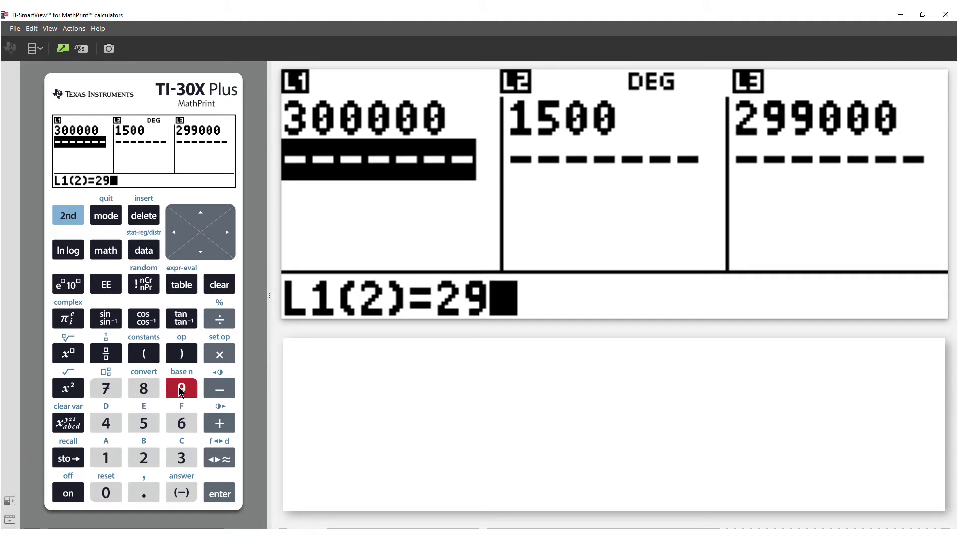
pyautogui.click(106, 493)
pyautogui.click(106, 493)
pyautogui.click(106, 493)
pyautogui.click(210, 491)
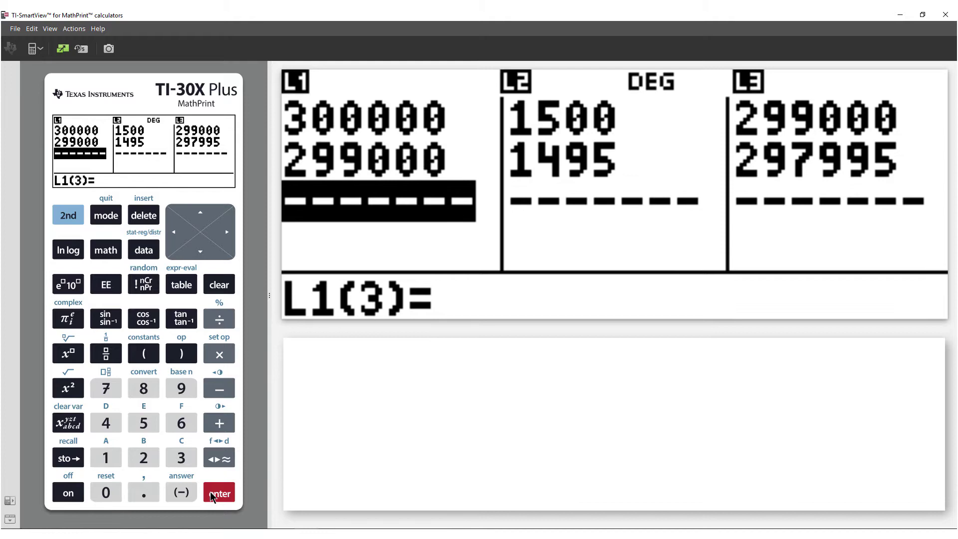
# Enter 297995 as the third opening balance in L1(3).
pyautogui.click(143, 458)
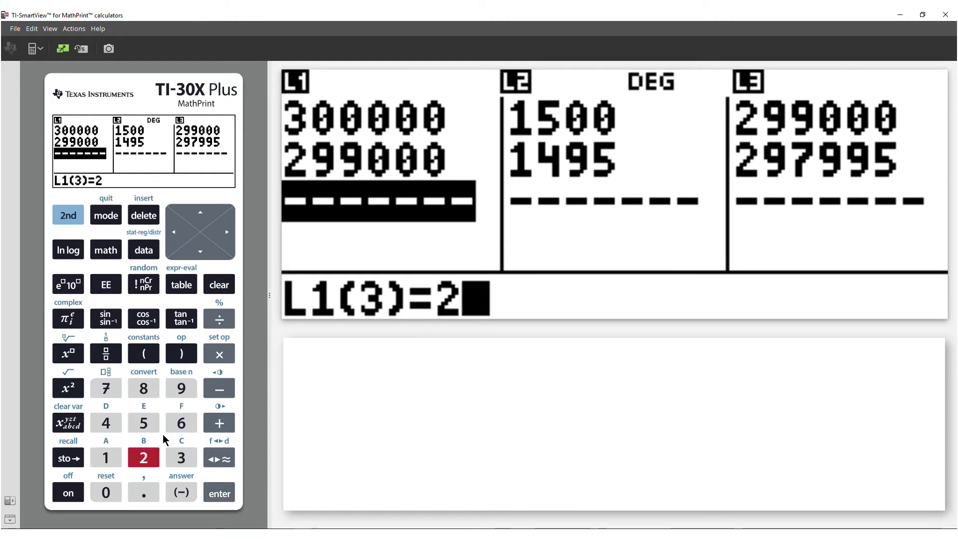
pyautogui.click(175, 387)
pyautogui.click(98, 393)
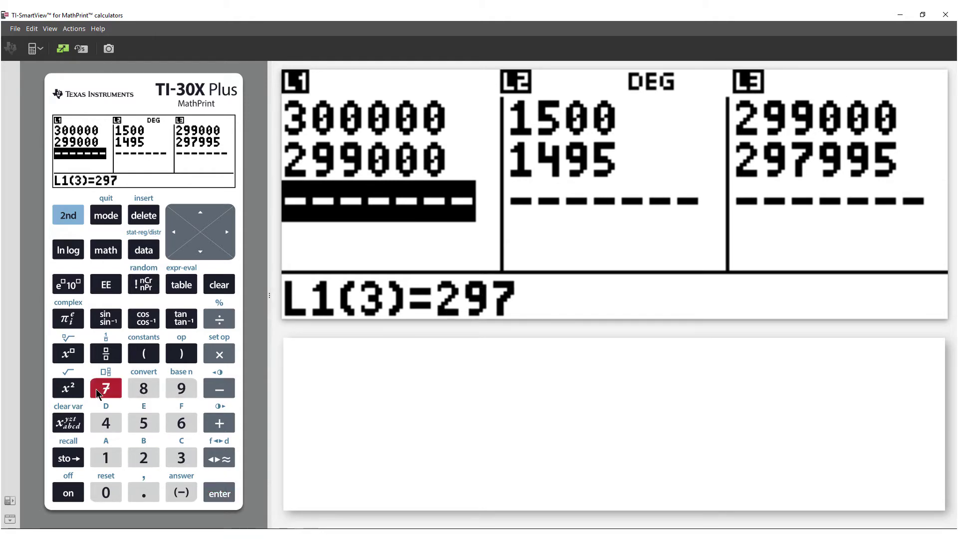
pyautogui.click(175, 387)
pyautogui.click(176, 387)
pyautogui.click(140, 424)
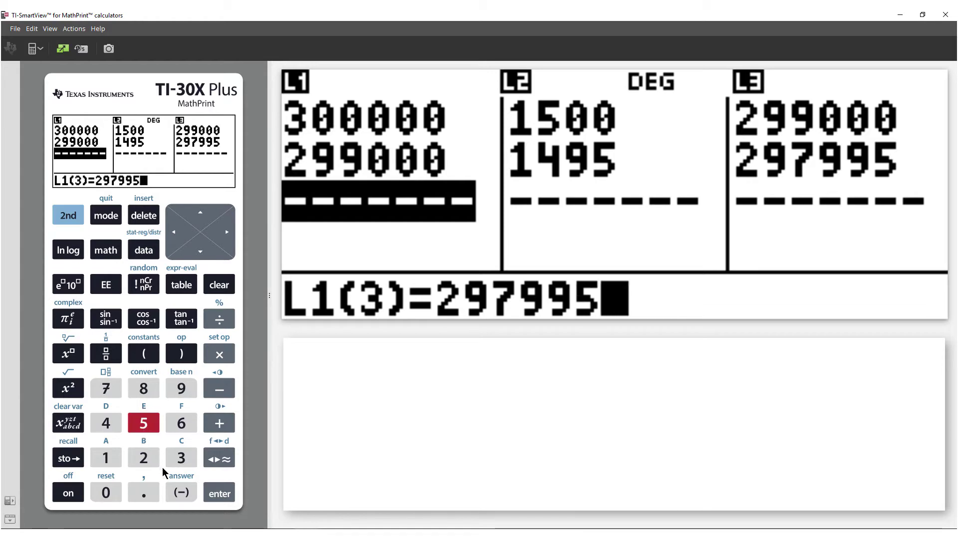
pyautogui.click(205, 494)
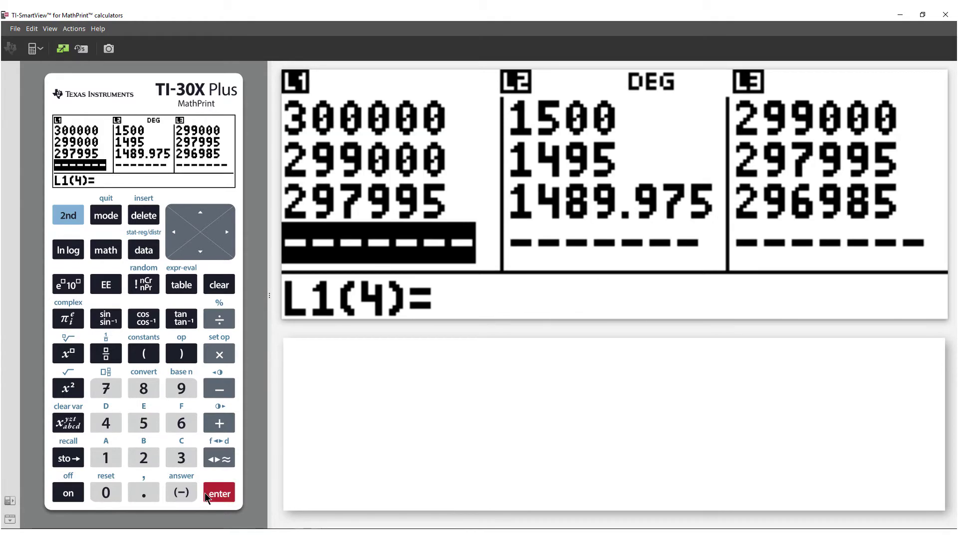
# Enter 296985 as the fourth opening balance in L1(4).
pyautogui.click(143, 458)
pyautogui.click(181, 388)
pyautogui.click(180, 425)
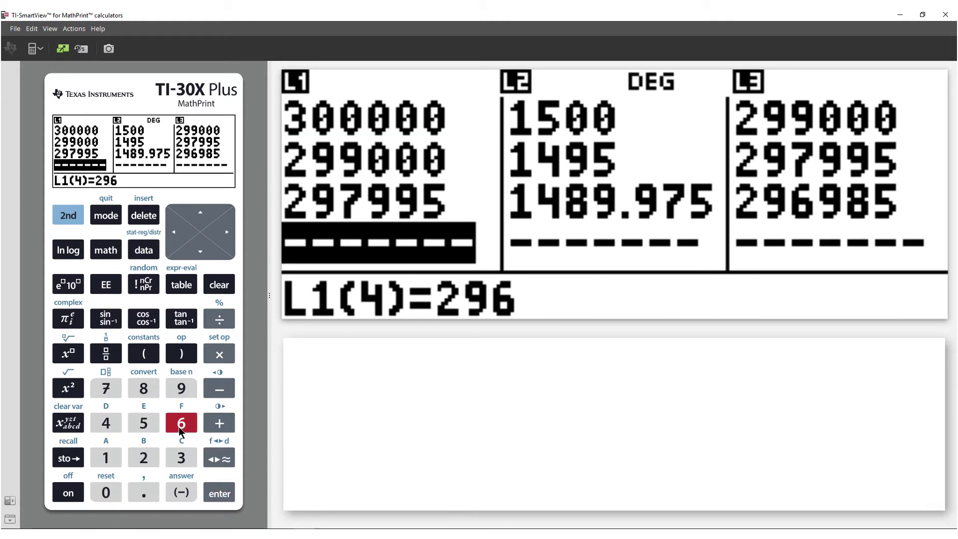
pyautogui.click(181, 388)
pyautogui.click(143, 388)
pyautogui.click(143, 423)
pyautogui.click(215, 487)
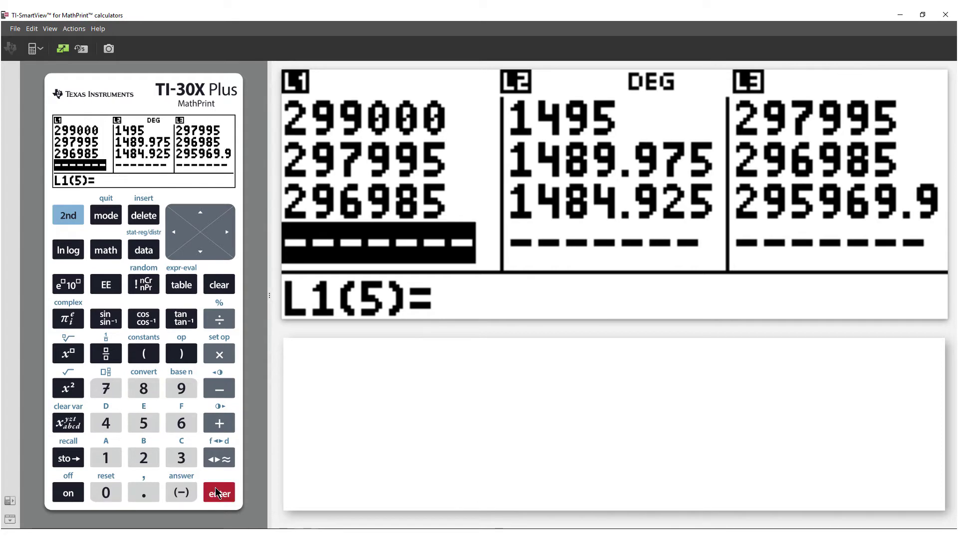
# Enter 295969.9 as the fifth opening balance in L1(5).
pyautogui.click(143, 458)
pyautogui.click(181, 389)
pyautogui.click(143, 423)
pyautogui.click(181, 388)
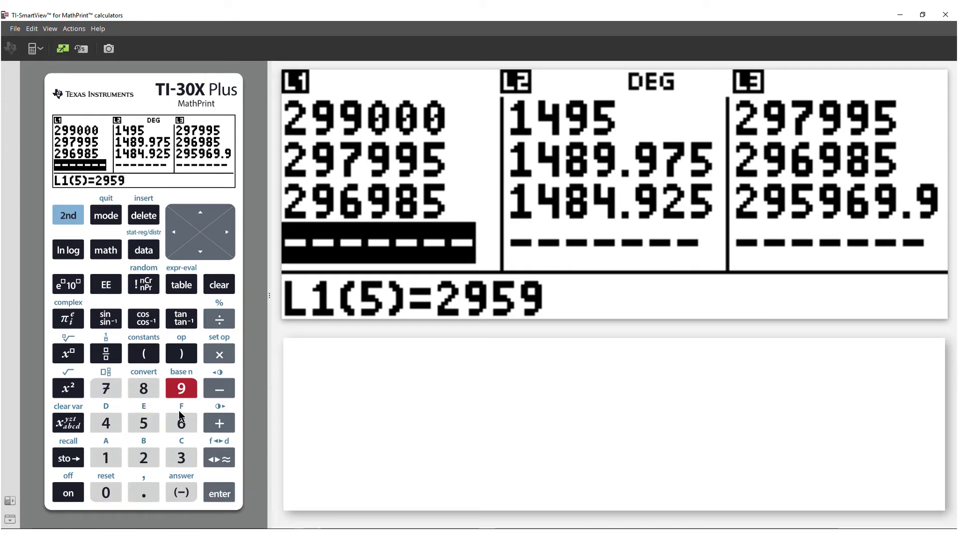
pyautogui.click(182, 423)
pyautogui.click(181, 388)
pyautogui.click(144, 493)
pyautogui.click(181, 388)
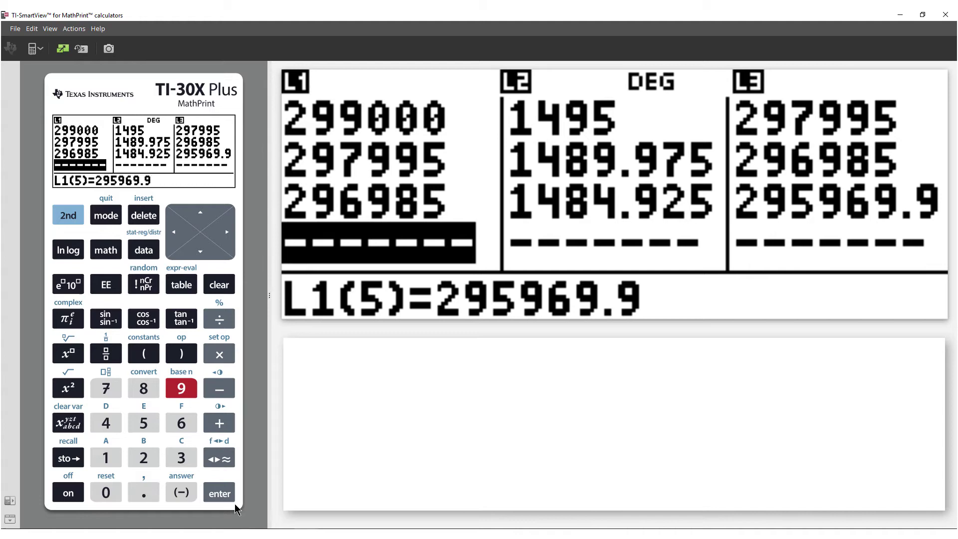
pyautogui.click(233, 501)
# Enter 294949.7 as the sixth opening balance in L1(6).
pyautogui.click(143, 457)
pyautogui.click(181, 388)
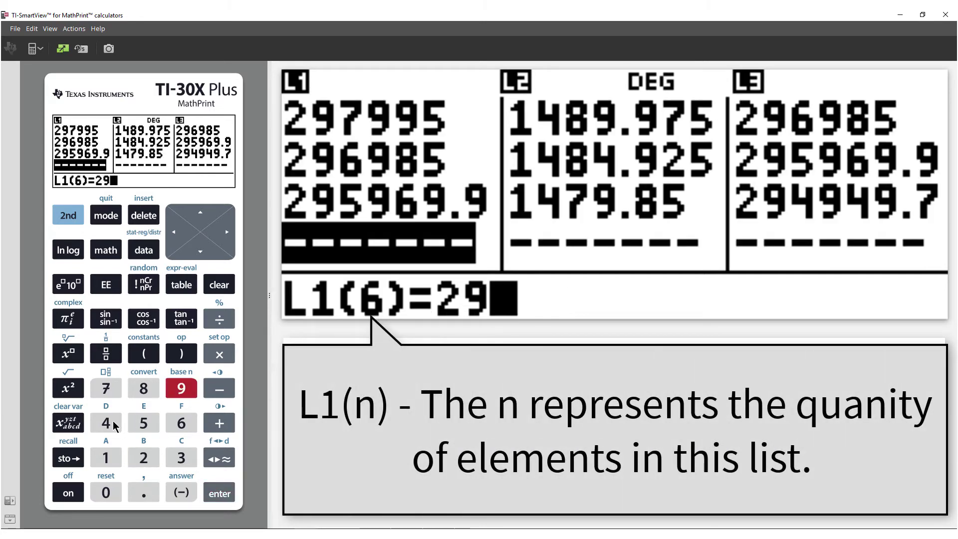
pyautogui.write('4949.')
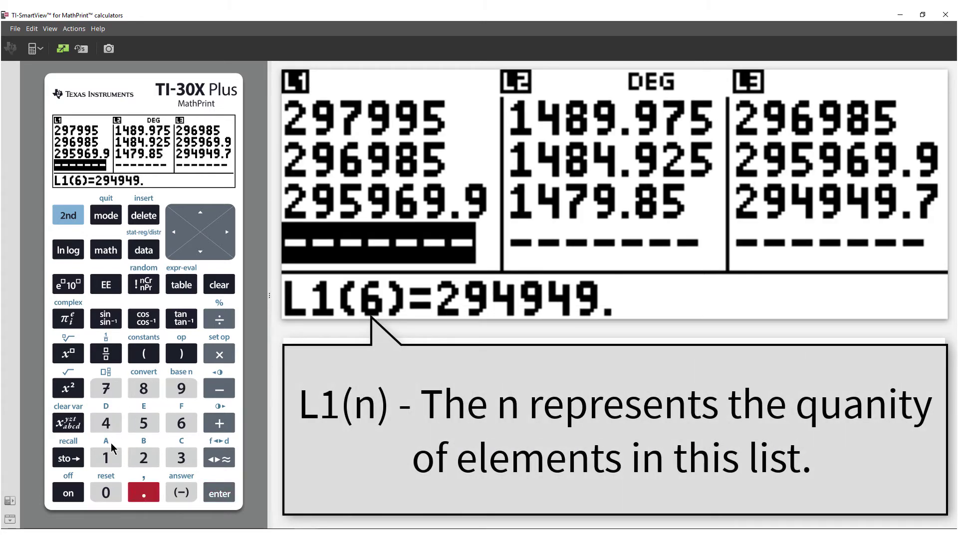
pyautogui.click(106, 388)
pyautogui.click(219, 493)
# Enter 293924.4 as the seventh opening balance in L1(7).
pyautogui.click(144, 458)
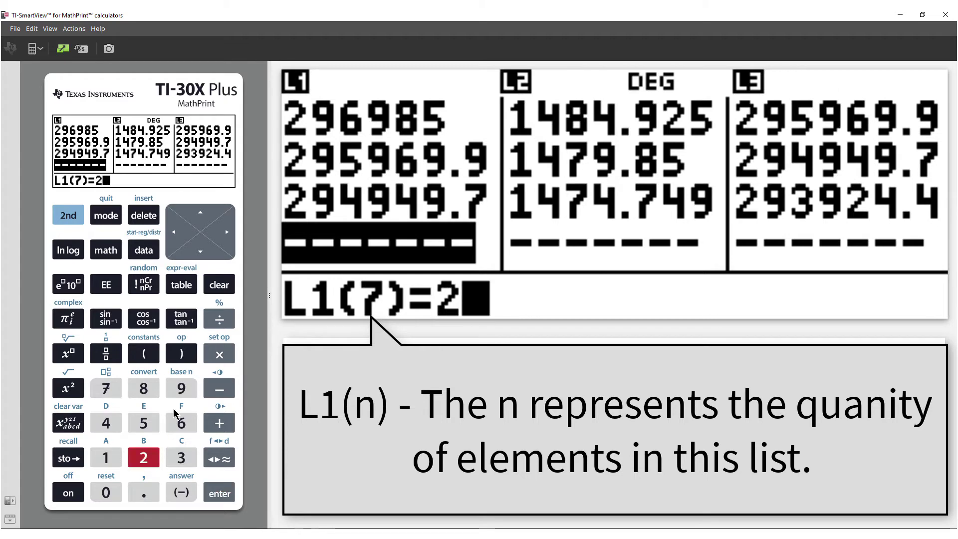
pyautogui.click(181, 389)
pyautogui.click(181, 458)
pyautogui.click(181, 388)
pyautogui.click(143, 457)
pyautogui.click(106, 423)
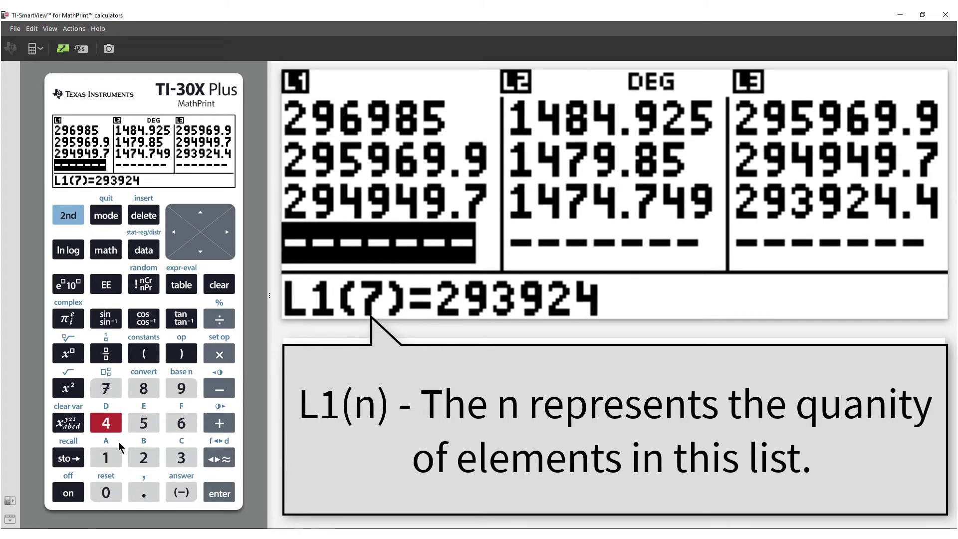
pyautogui.click(144, 492)
pyautogui.click(105, 422)
pyautogui.click(219, 493)
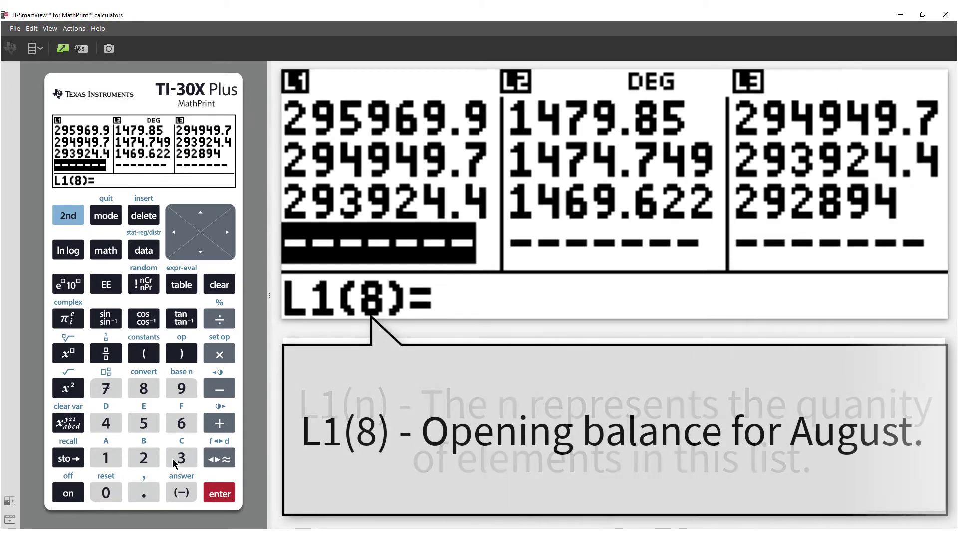
# Enter 292894 as the eighth opening balance in L1(8).
pyautogui.click(144, 457)
pyautogui.click(181, 388)
pyautogui.click(144, 458)
pyautogui.click(143, 388)
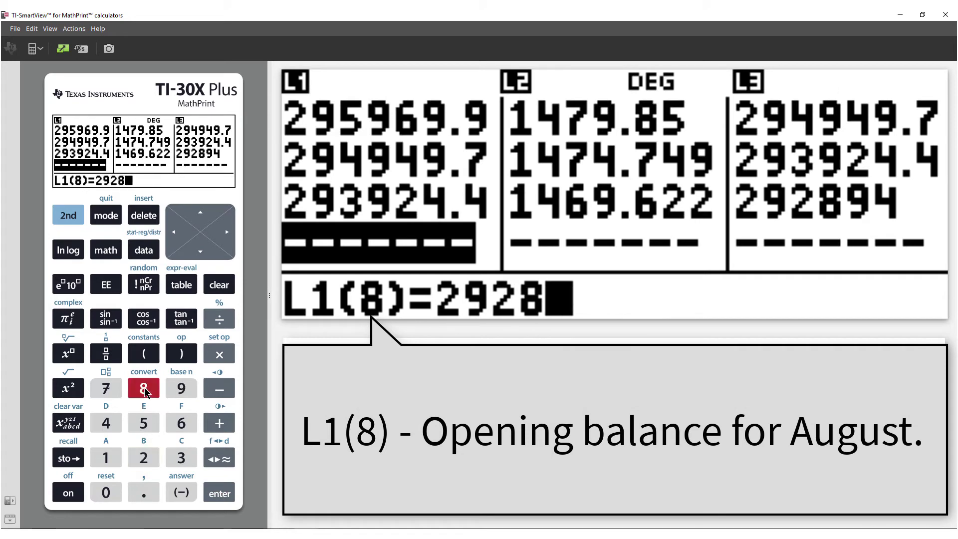
pyautogui.click(182, 388)
pyautogui.click(105, 423)
pyautogui.click(219, 493)
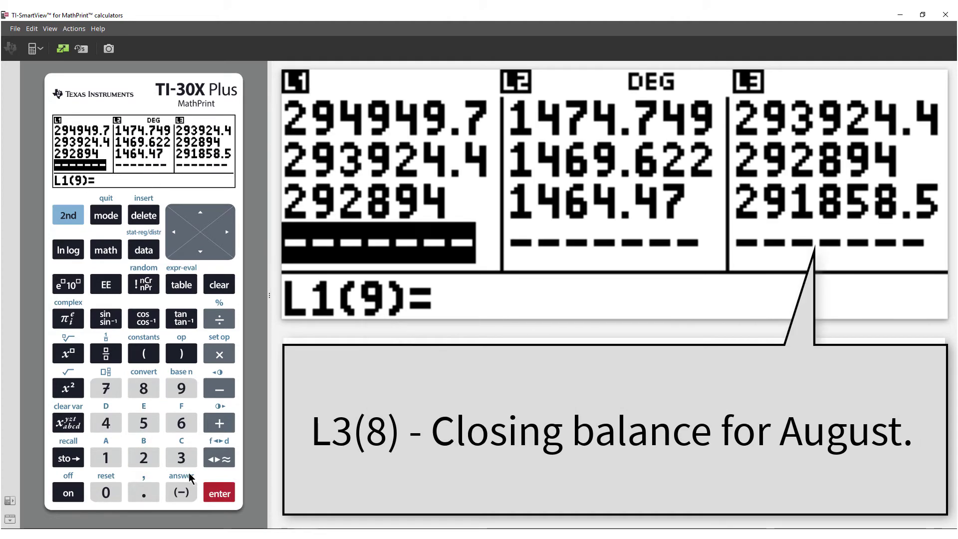
# Enter 291858.5 as the ninth opening balance in L1(9).
pyautogui.click(144, 458)
pyautogui.click(181, 388)
pyautogui.click(105, 458)
pyautogui.click(144, 388)
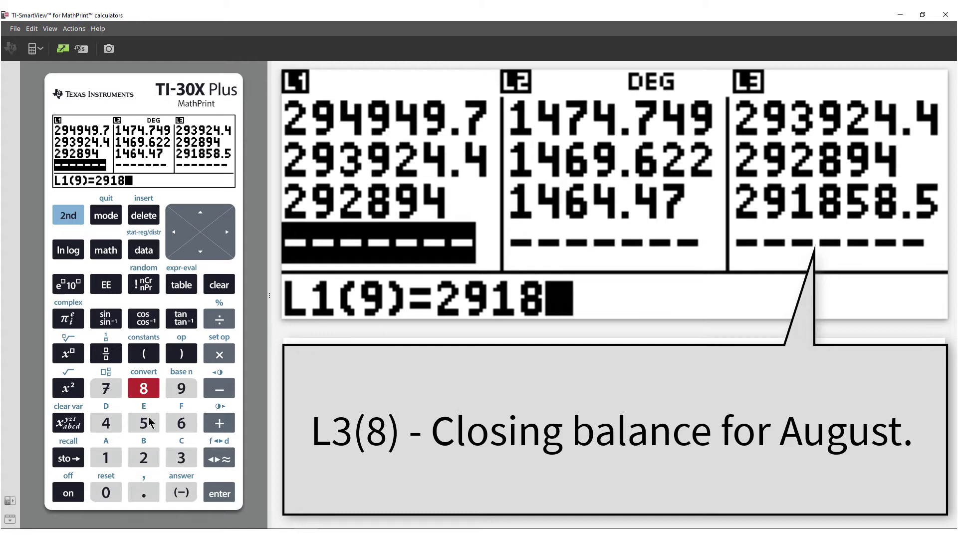
pyautogui.click(145, 423)
pyautogui.click(145, 389)
pyautogui.press('.')
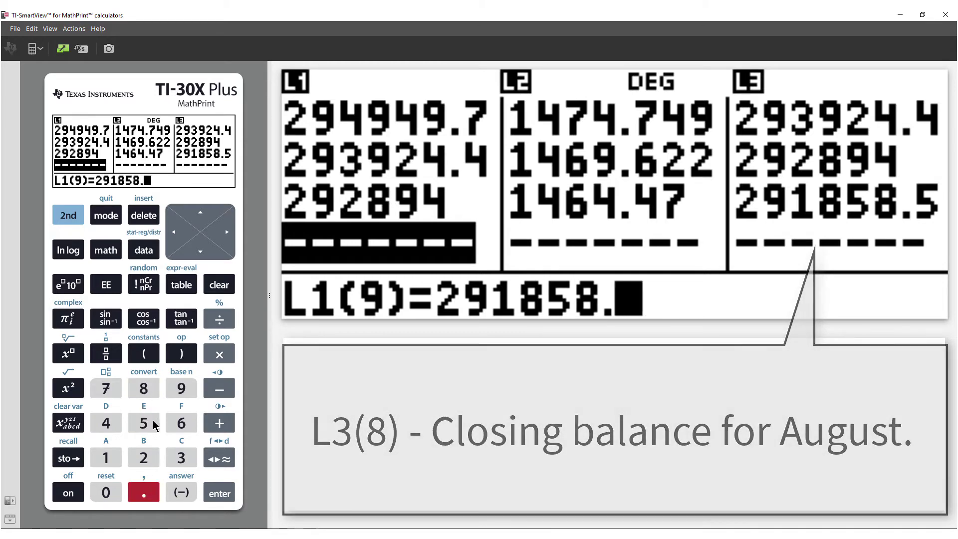
pyautogui.click(143, 423)
pyautogui.click(219, 493)
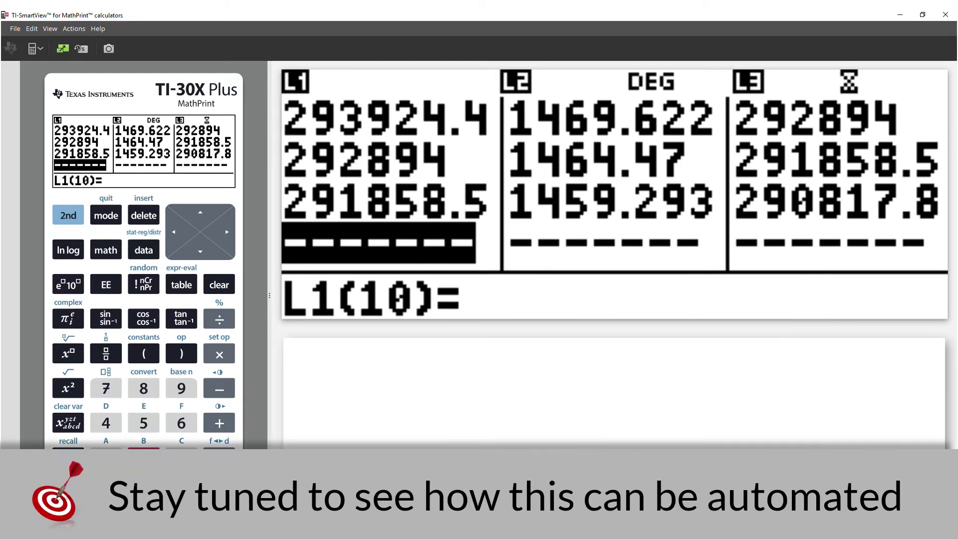
# Enter 290817.8 and 289771.9 as the tenth and eleventh opening balances in L1.
pyautogui.write('290817.8')
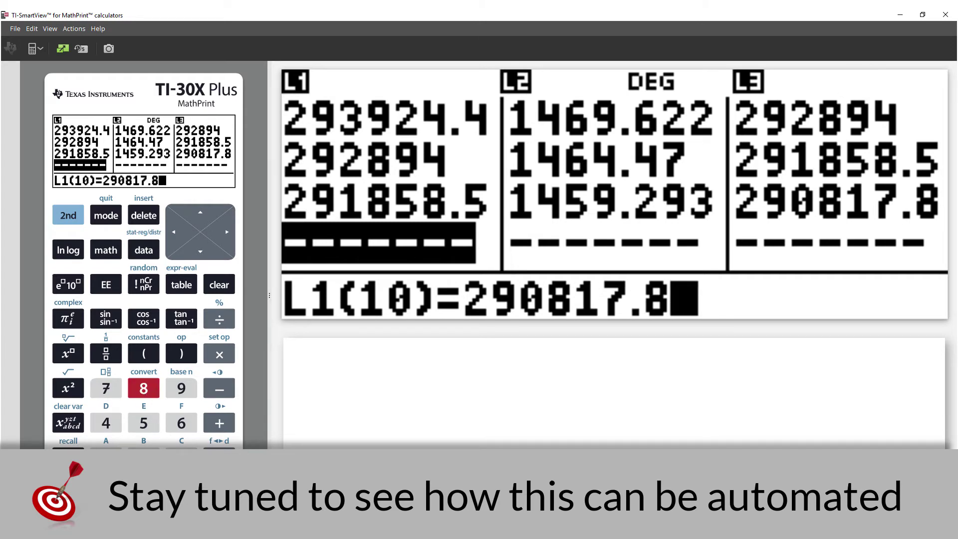
pyautogui.press('Return')
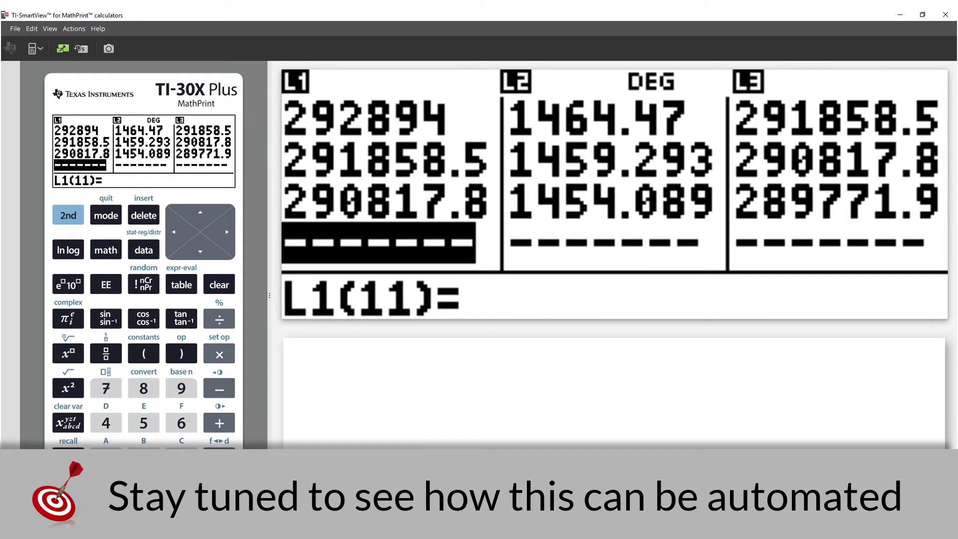
pyautogui.click(144, 458)
pyautogui.click(144, 388)
pyautogui.click(182, 388)
pyautogui.click(106, 388)
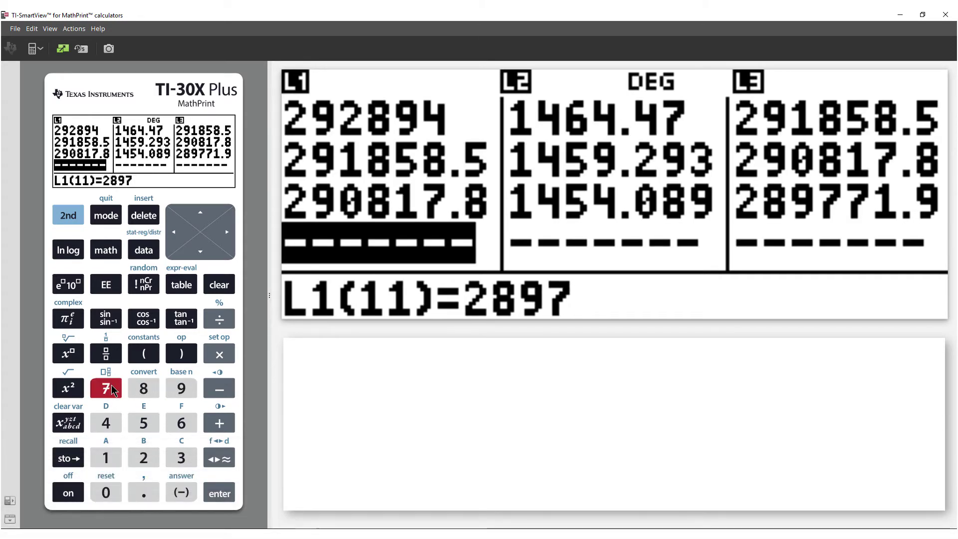
pyautogui.click(106, 388)
pyautogui.click(106, 457)
pyautogui.click(143, 493)
pyautogui.click(181, 388)
pyautogui.click(219, 493)
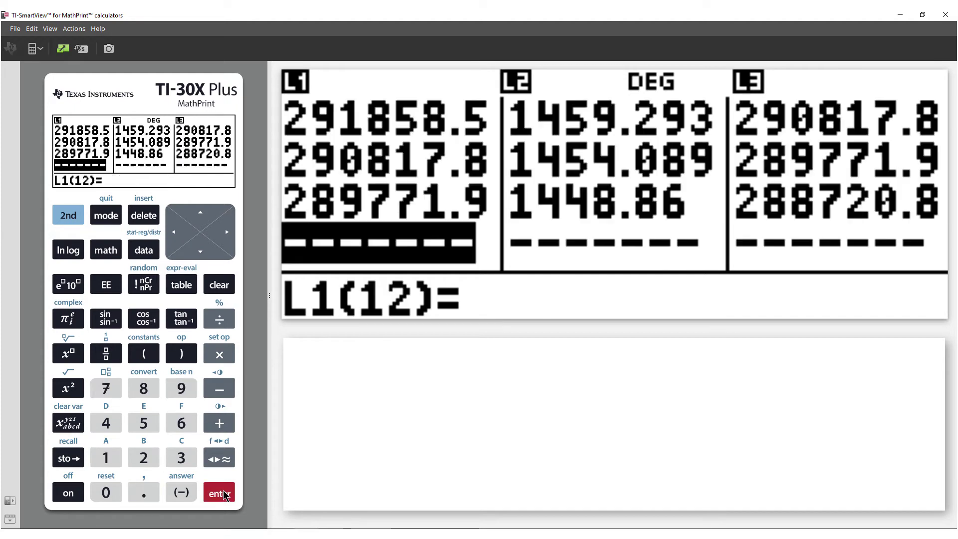
# Enter 288720.8 in L1(12), bringing L3's month-12 closing balance to 287664.4.
pyautogui.click(143, 458)
pyautogui.click(144, 389)
pyautogui.click(143, 388)
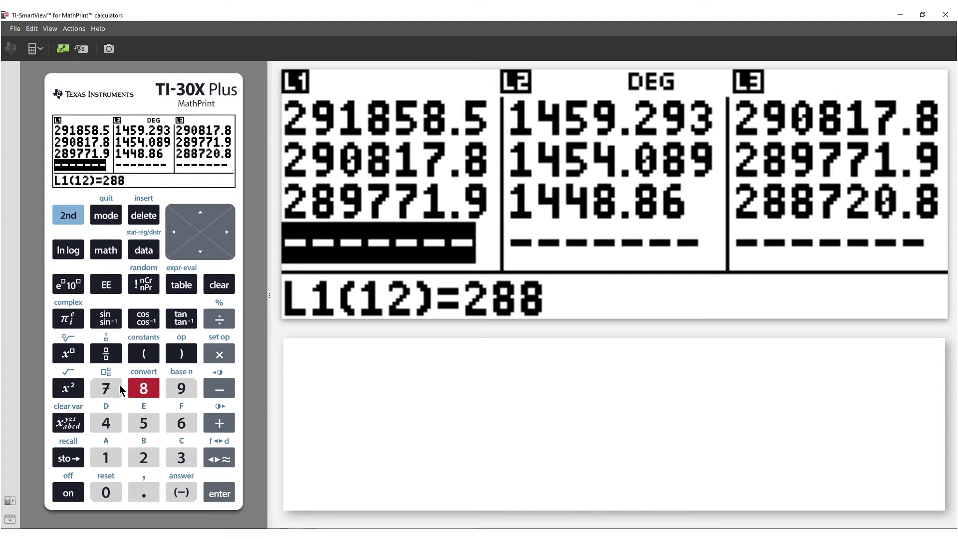
pyautogui.click(106, 388)
pyautogui.click(143, 457)
pyautogui.click(106, 493)
pyautogui.click(144, 492)
pyautogui.click(144, 389)
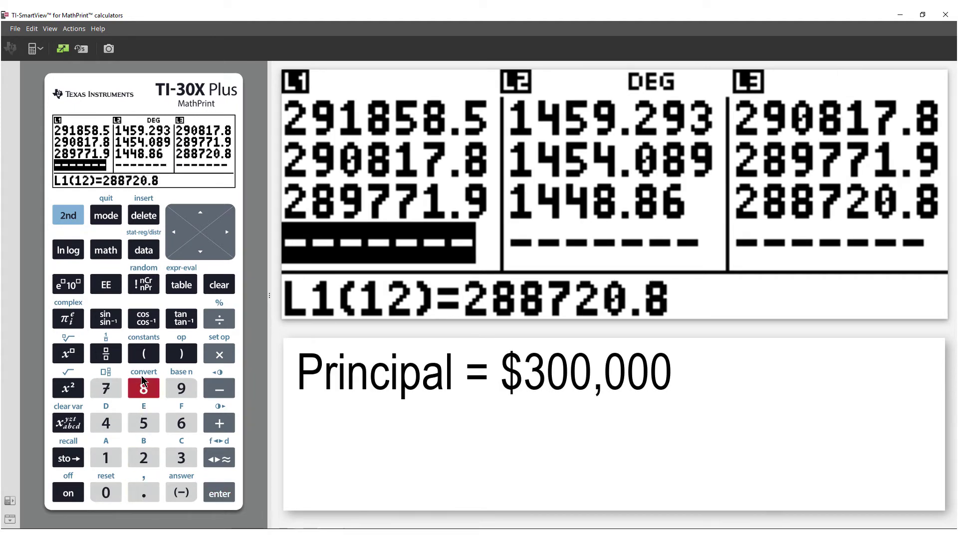
pyautogui.click(220, 494)
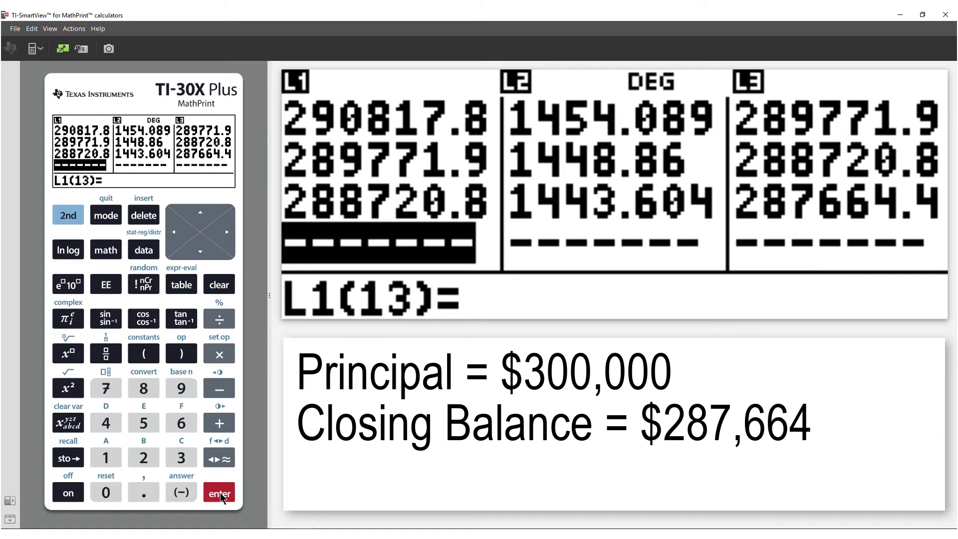
# On a blank home screen, compute the year's total repayments: 12 × 2500 = 30000.
pyautogui.click(219, 284)
pyautogui.click(107, 458)
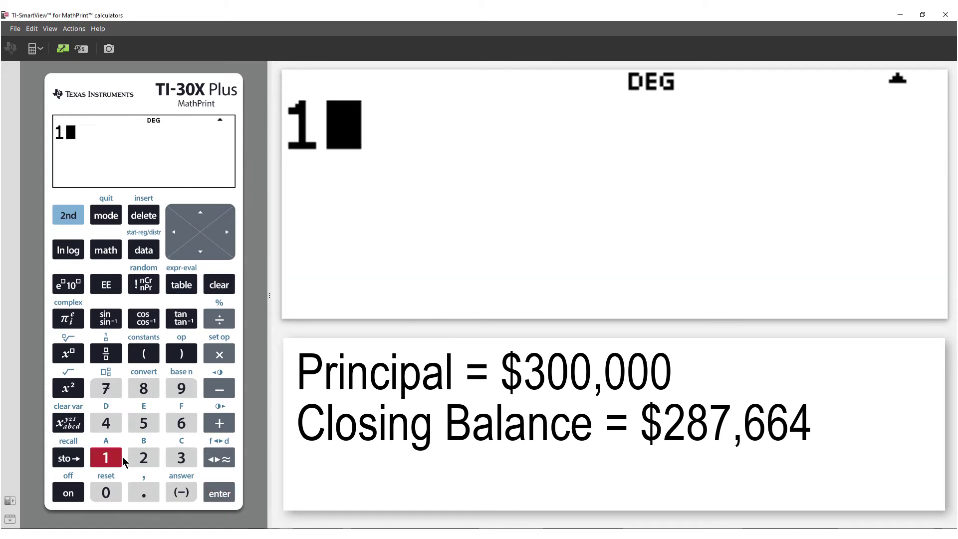
pyautogui.click(137, 460)
pyautogui.click(219, 354)
pyautogui.click(143, 457)
pyautogui.click(144, 423)
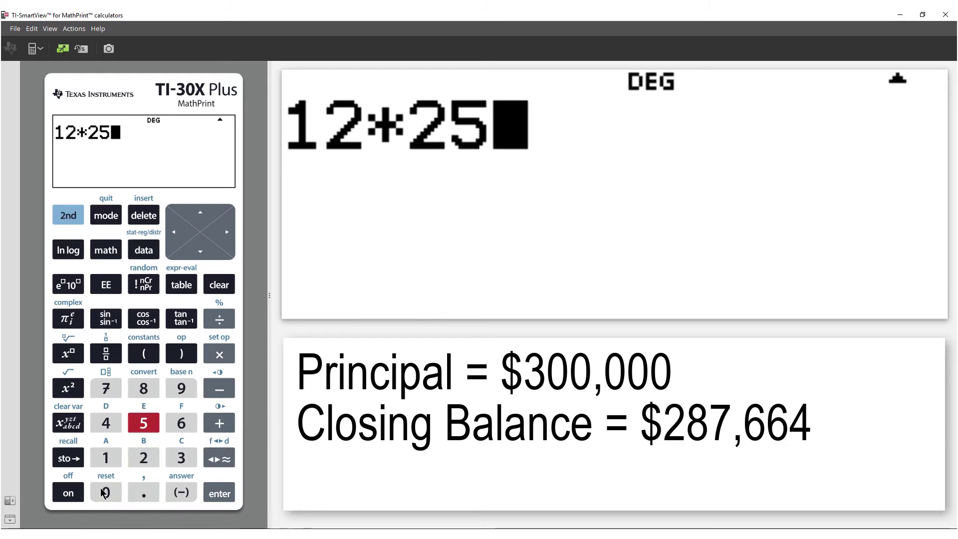
pyautogui.click(104, 493)
pyautogui.click(100, 493)
pyautogui.click(219, 493)
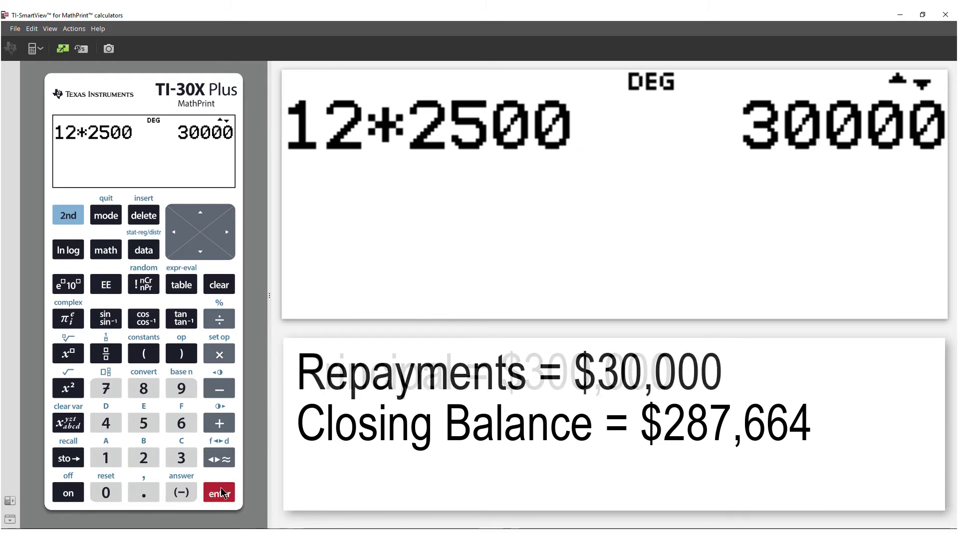
# Compute the principal reduction, 300000 − 287664 = 12336.
pyautogui.click(175, 462)
pyautogui.click(111, 493)
pyautogui.click(110, 492)
pyautogui.click(110, 492)
pyautogui.click(110, 493)
pyautogui.click(111, 492)
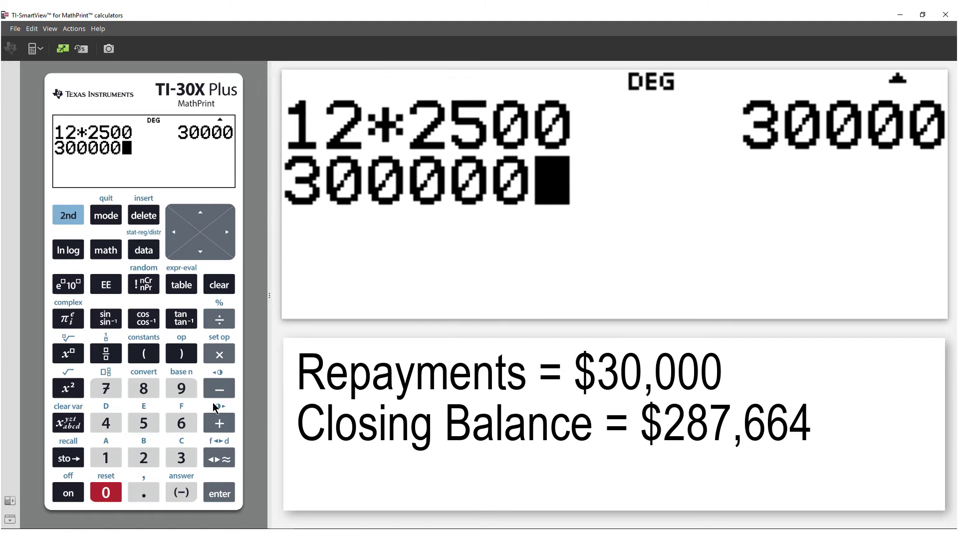
pyautogui.click(219, 388)
pyautogui.click(143, 457)
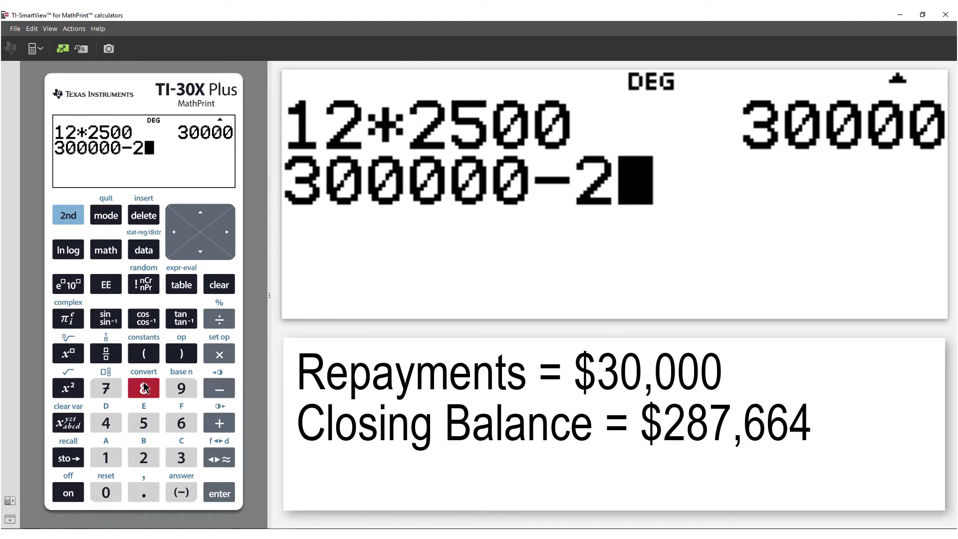
pyautogui.click(144, 388)
pyautogui.click(106, 391)
pyautogui.click(181, 423)
pyautogui.click(181, 422)
pyautogui.click(106, 422)
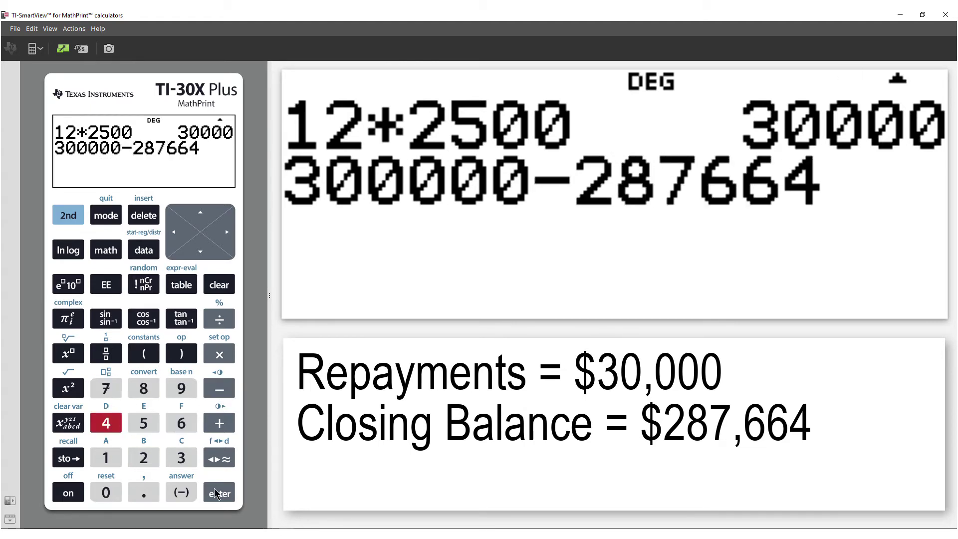
pyautogui.click(219, 493)
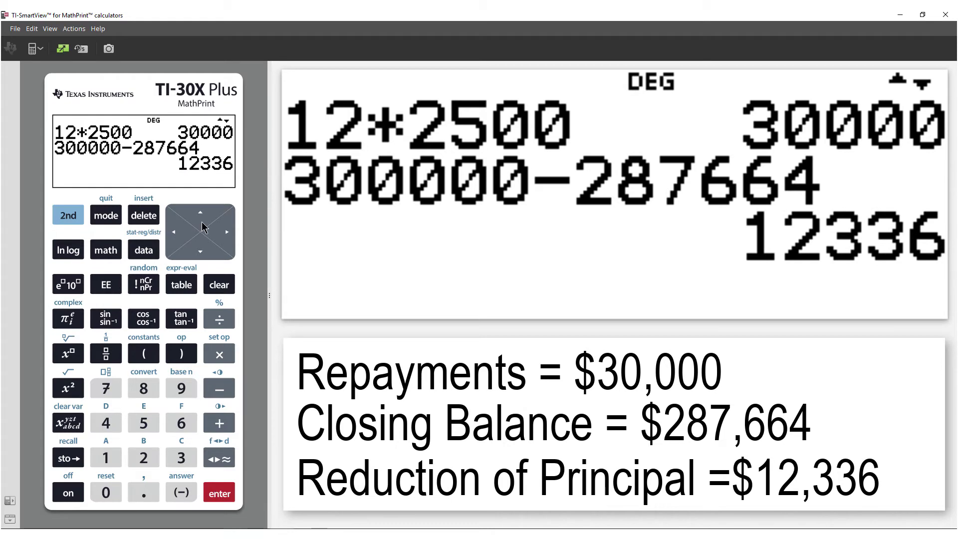
# Reuse 30000 and 12336 from history to get the interest, 30000 − 12336 = 17664.
pyautogui.click(202, 225)
pyautogui.click(203, 225)
pyautogui.click(219, 493)
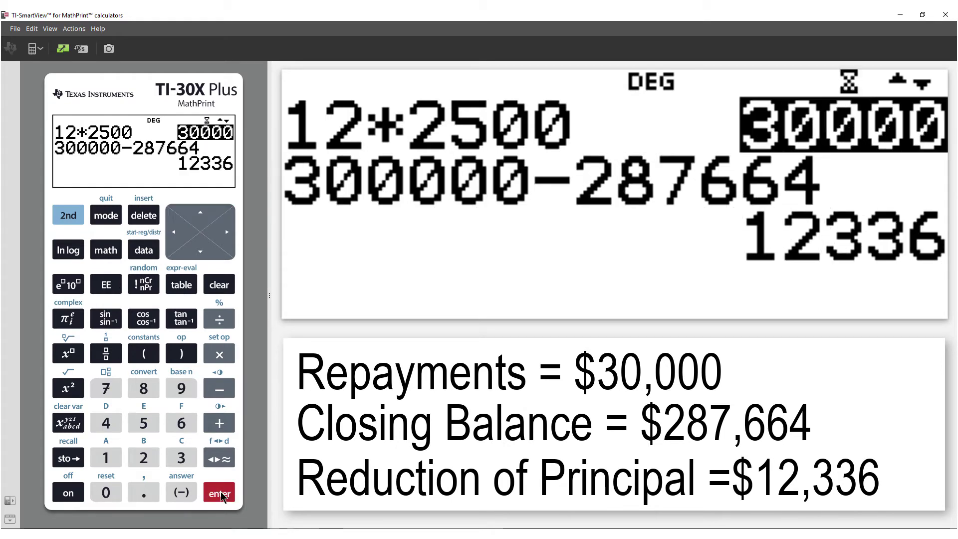
pyautogui.click(219, 388)
pyautogui.click(203, 220)
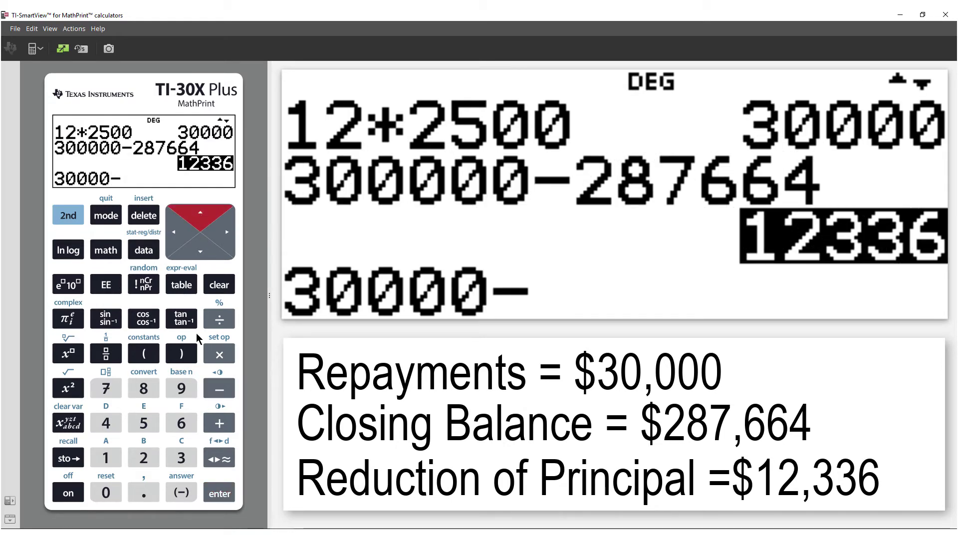
pyautogui.click(225, 494)
pyautogui.click(225, 495)
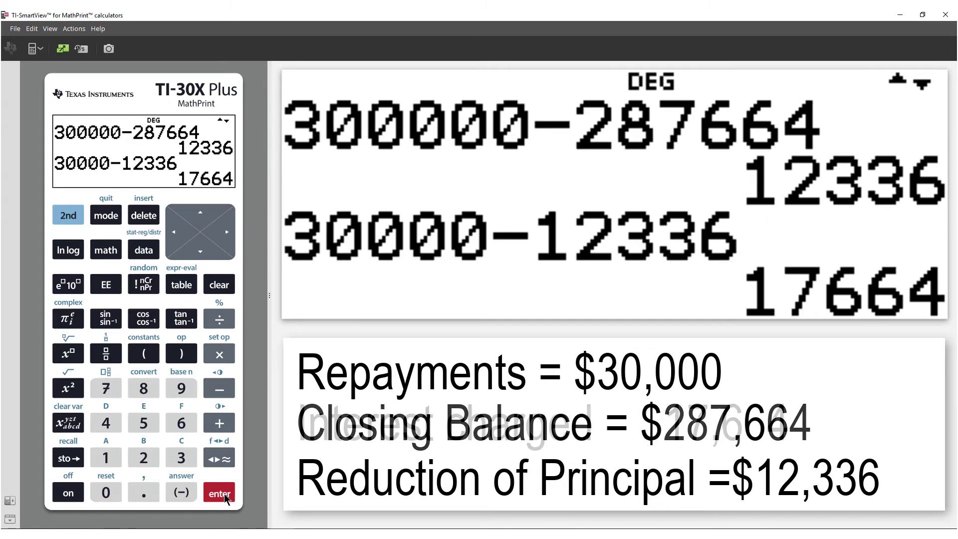
# Use OPS > Sum List on L2 to get 17664.435, then quit to the home screen.
pyautogui.click(143, 249)
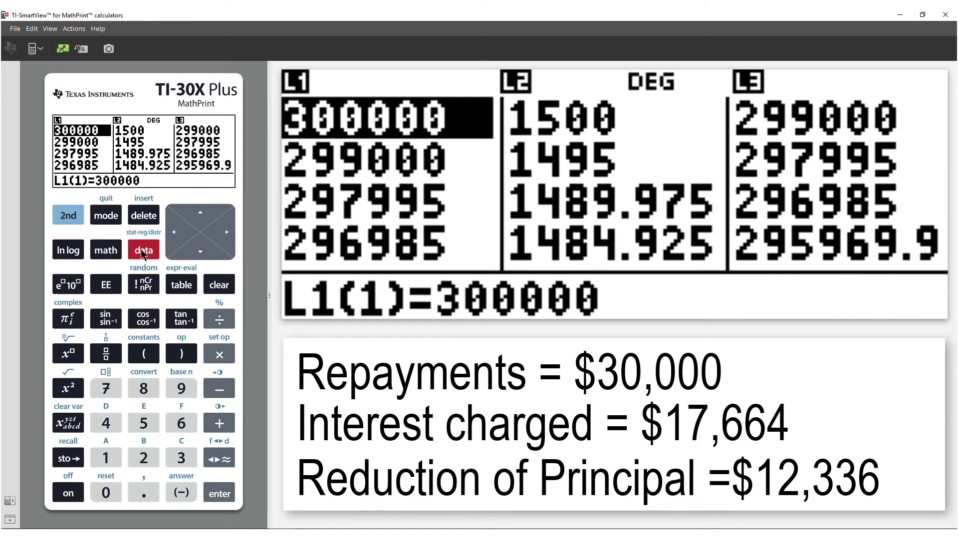
pyautogui.click(142, 252)
pyautogui.click(227, 232)
pyautogui.click(227, 232)
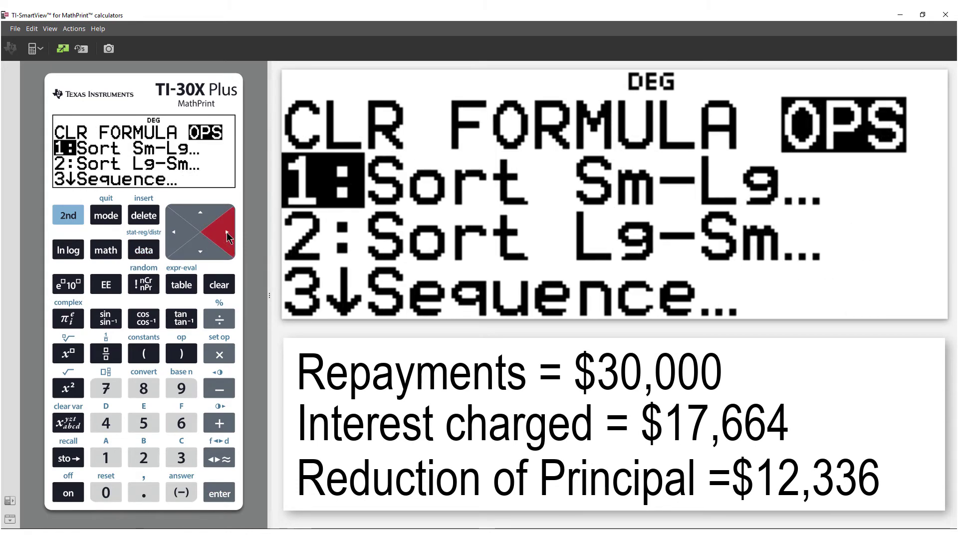
pyautogui.click(198, 214)
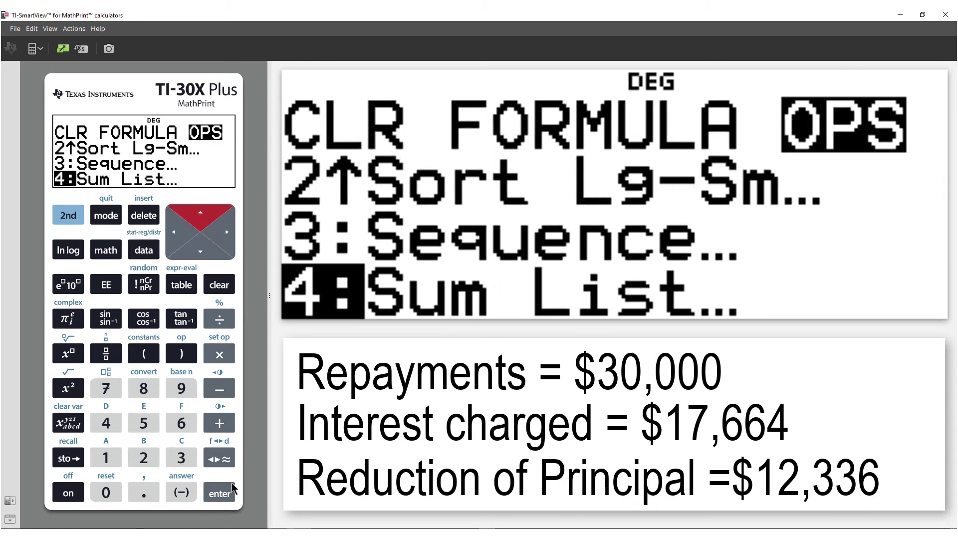
pyautogui.click(220, 495)
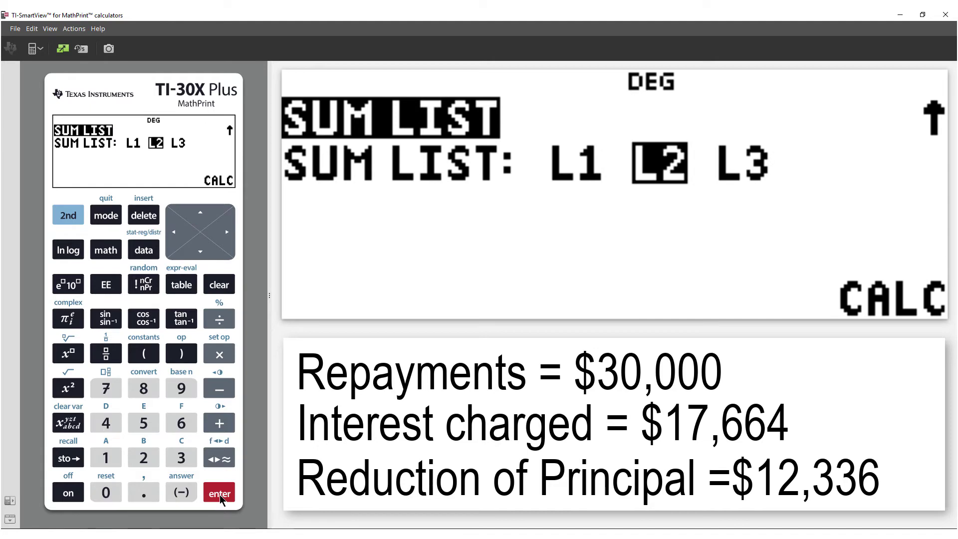
pyautogui.click(220, 495)
pyautogui.click(219, 495)
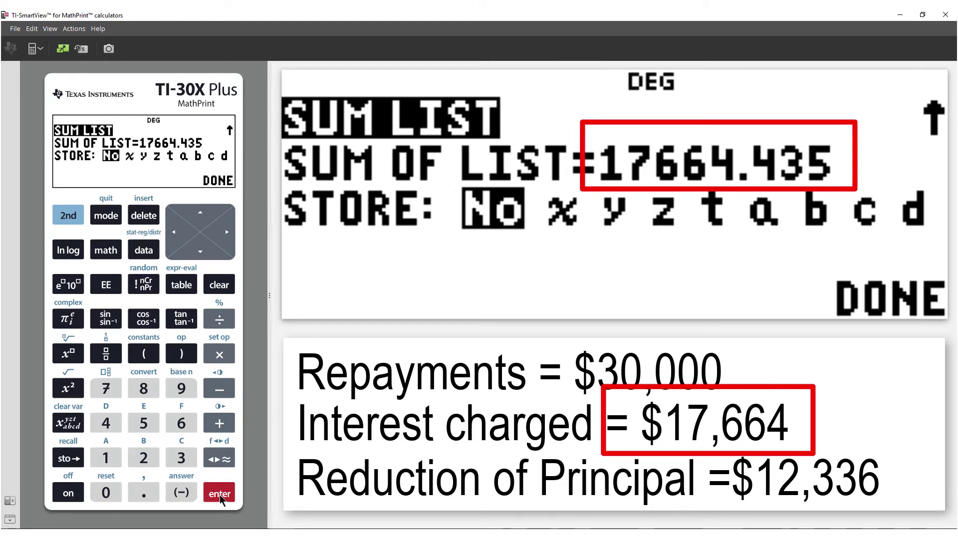
pyautogui.click(75, 217)
pyautogui.click(109, 217)
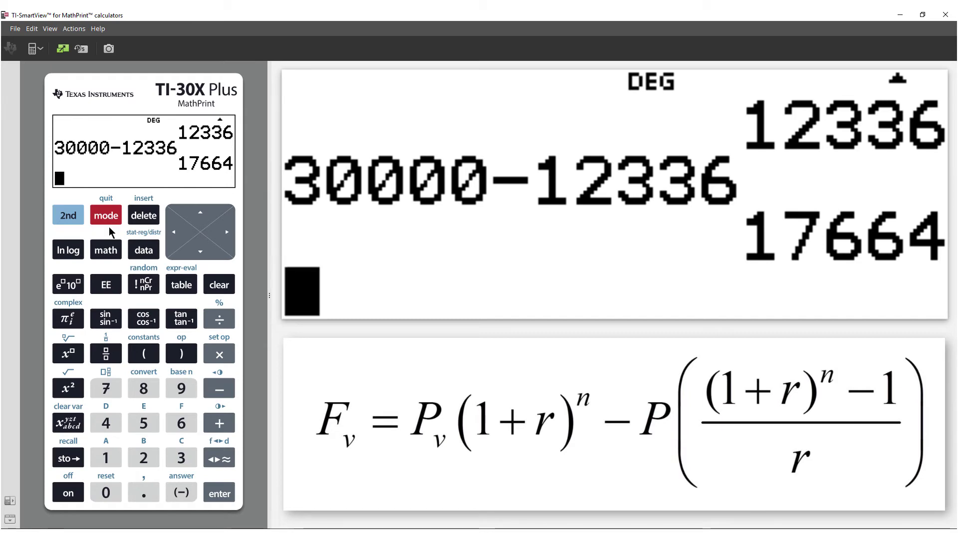
# Clear the old f(x) in the function editor and start it with 300000.
pyautogui.click(177, 289)
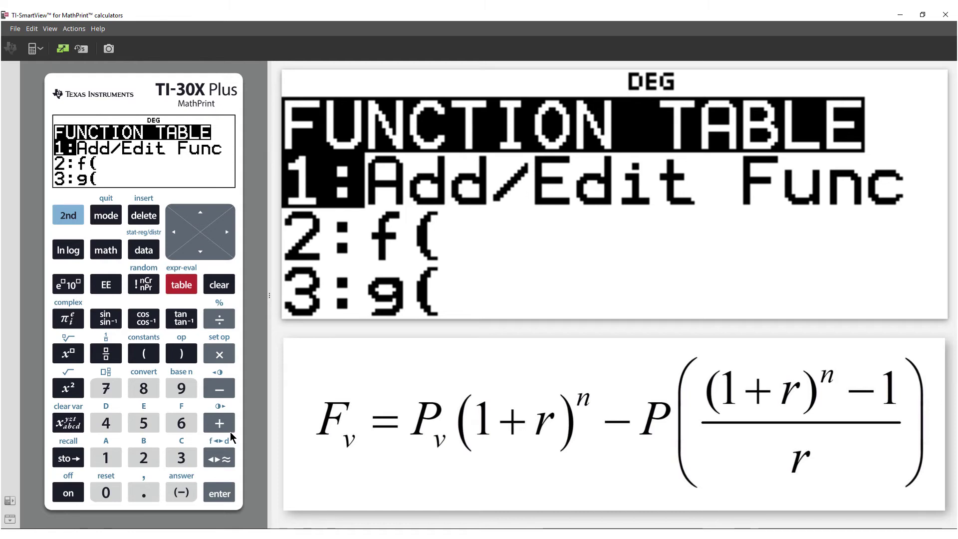
pyautogui.click(228, 495)
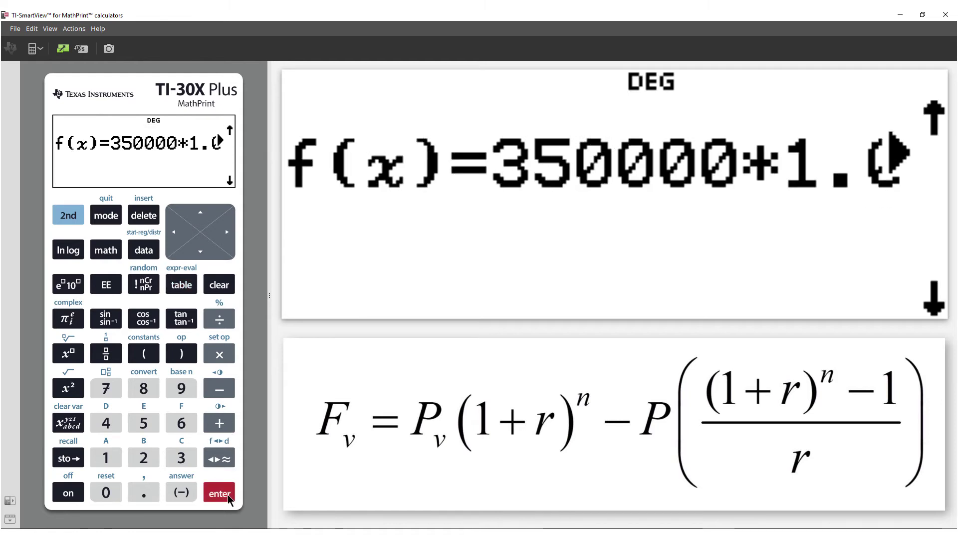
pyautogui.click(219, 285)
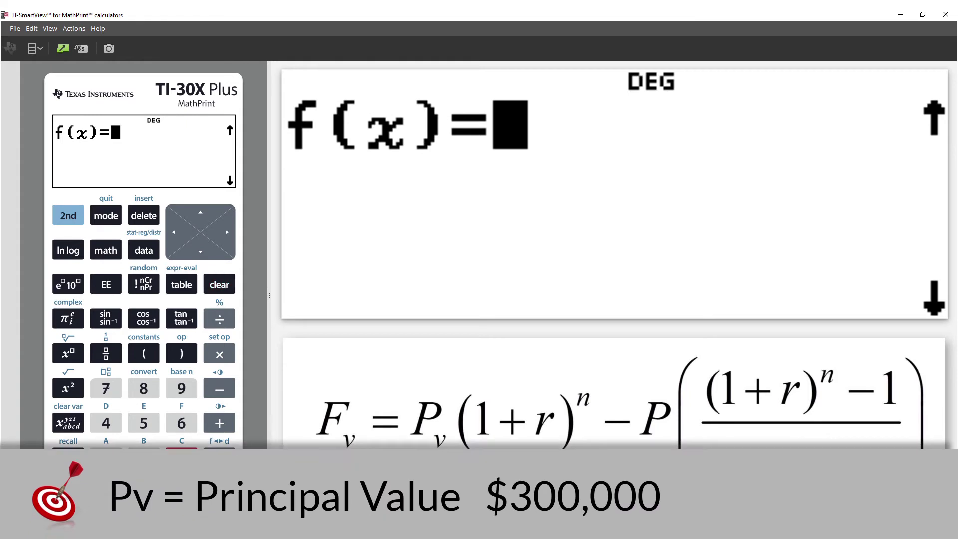
pyautogui.click(181, 458)
pyautogui.click(105, 492)
pyautogui.click(106, 492)
pyautogui.click(105, 492)
pyautogui.click(106, 492)
pyautogui.click(105, 492)
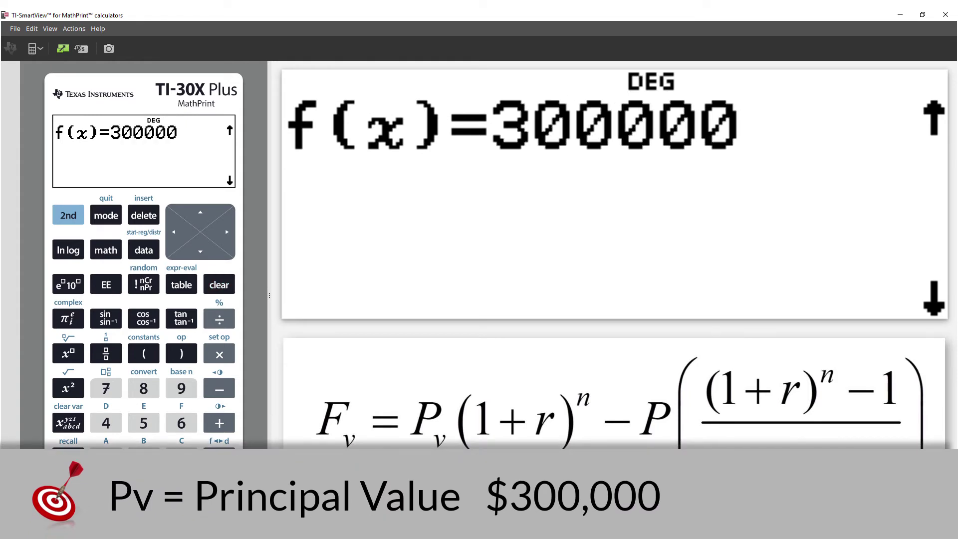
# Multiply 300000 by the growth factor (1+6%/12).
pyautogui.click(219, 354)
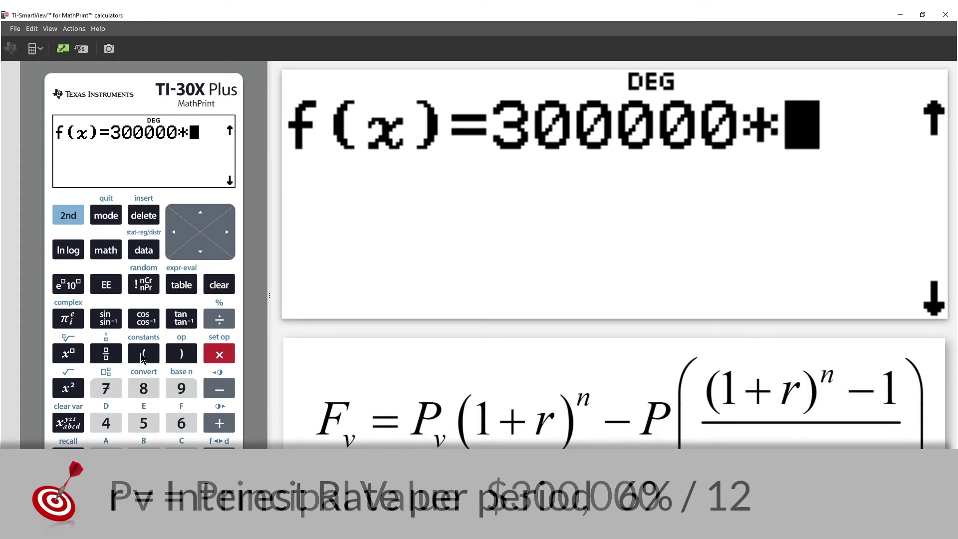
pyautogui.click(143, 354)
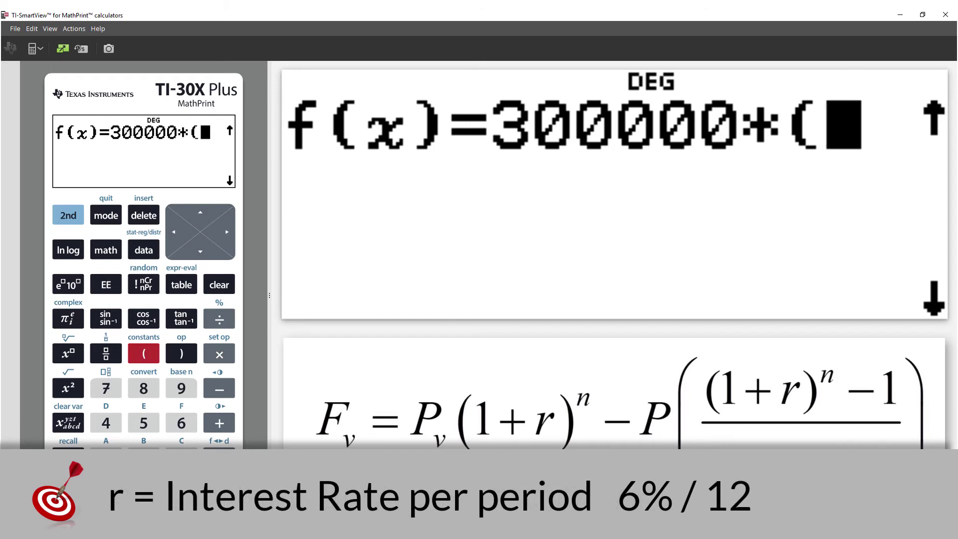
pyautogui.click(106, 458)
pyautogui.click(215, 427)
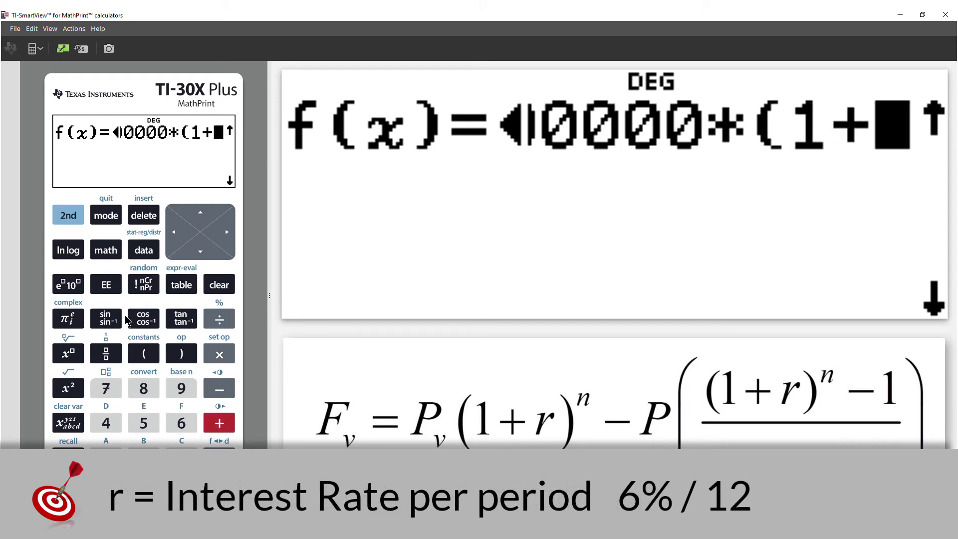
pyautogui.click(106, 353)
pyautogui.click(181, 423)
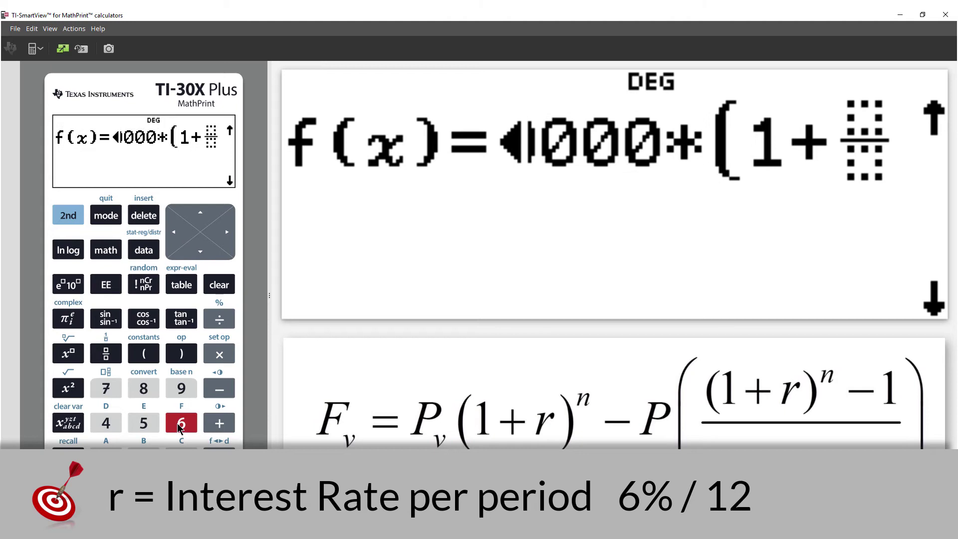
pyautogui.click(68, 216)
pyautogui.click(219, 320)
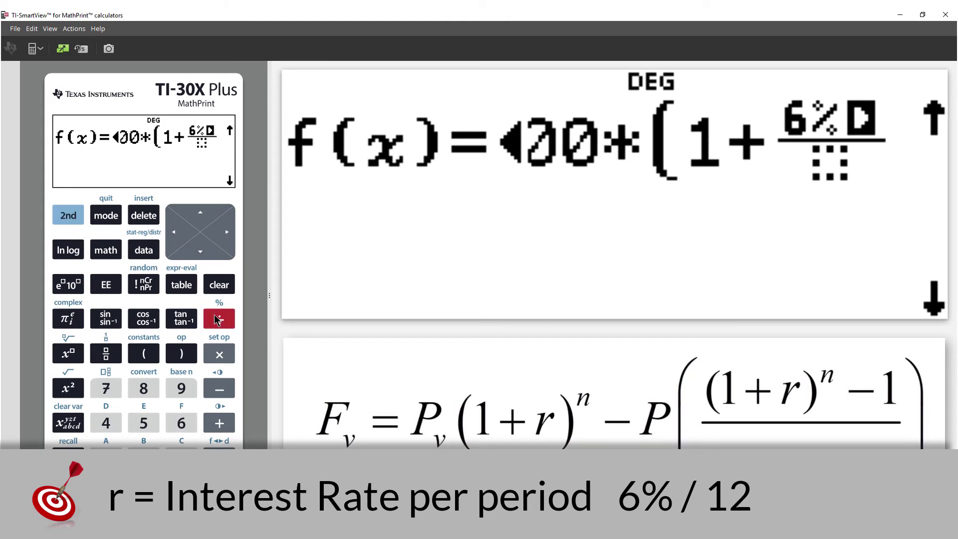
pyautogui.click(198, 252)
pyautogui.click(106, 456)
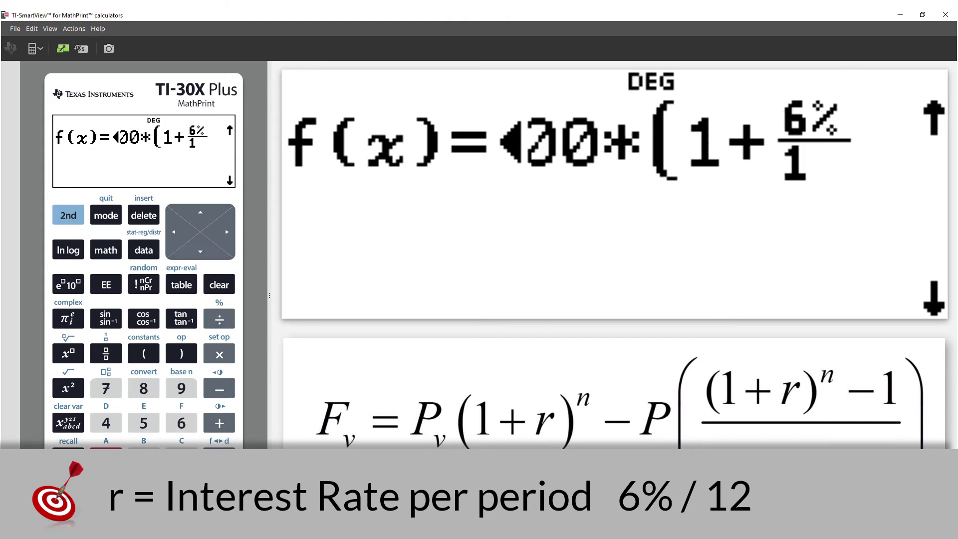
pyautogui.click(144, 457)
pyautogui.click(227, 235)
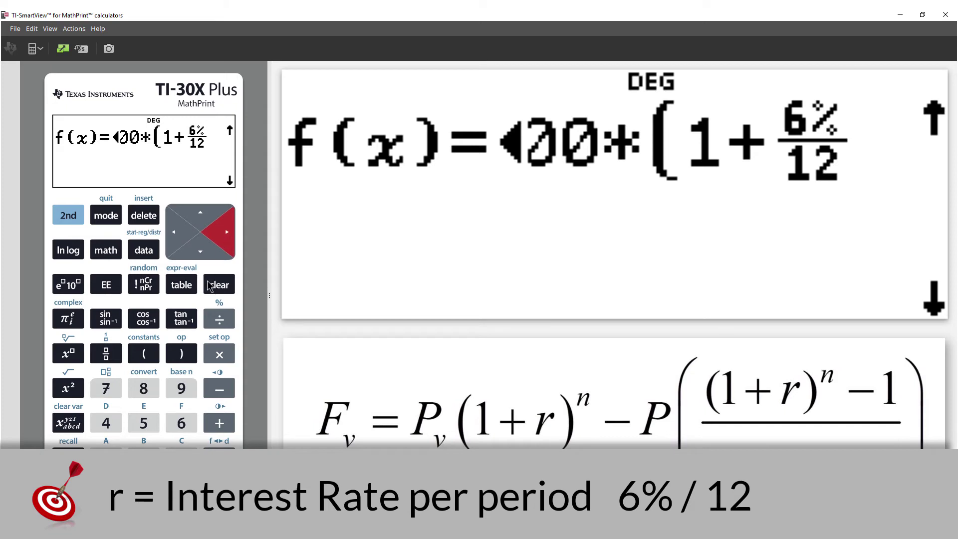
pyautogui.click(182, 354)
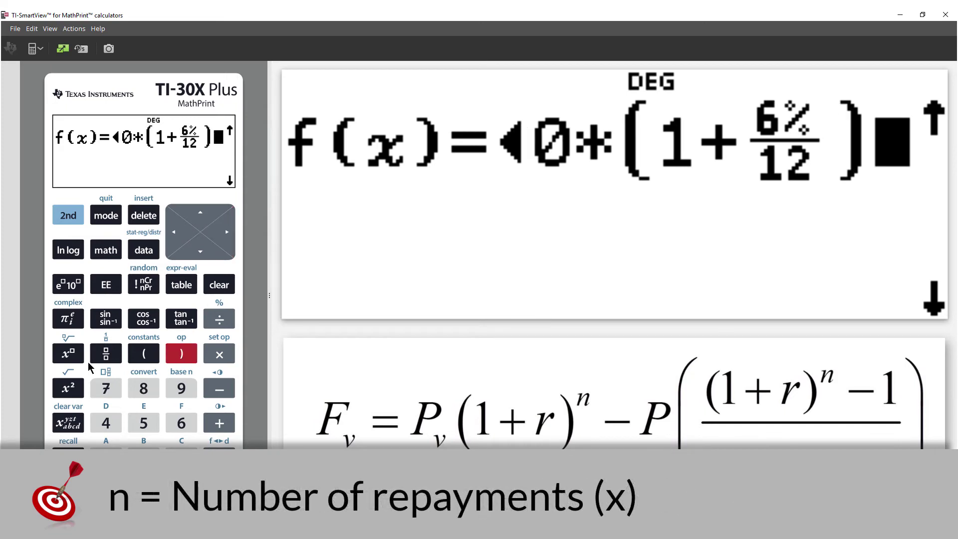
# Raise the growth factor to the power x, then append −2500*( for the repayment term.
pyautogui.click(69, 353)
pyautogui.click(68, 423)
pyautogui.click(225, 236)
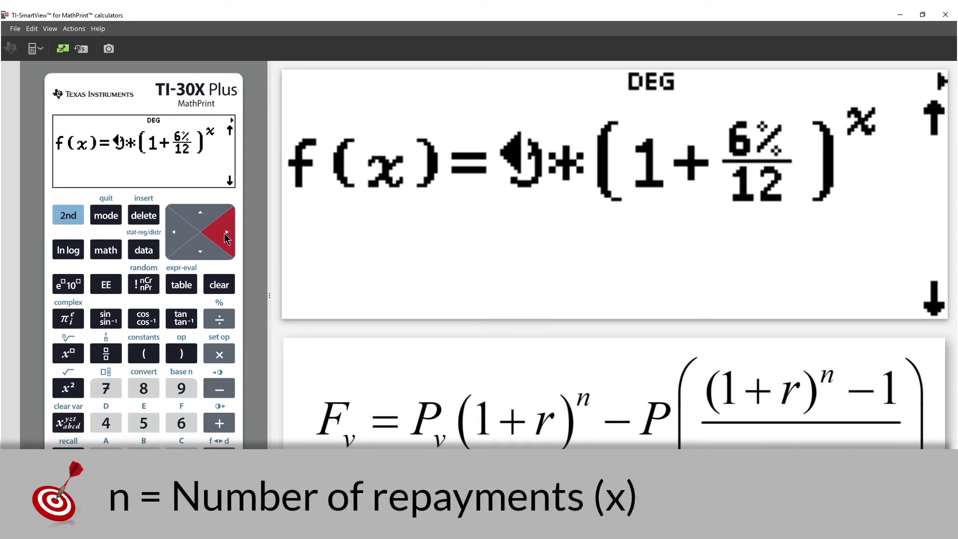
pyautogui.click(229, 231)
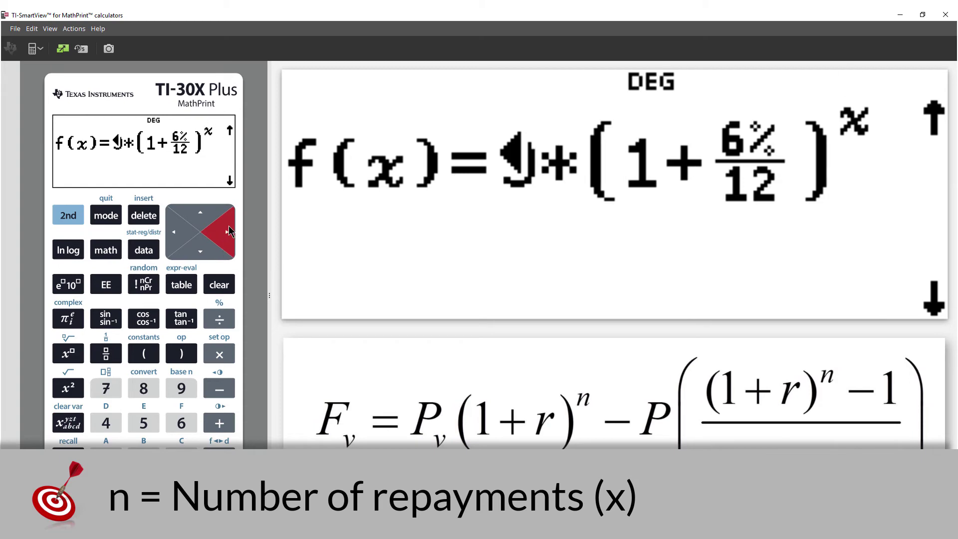
pyautogui.click(219, 388)
pyautogui.click(143, 457)
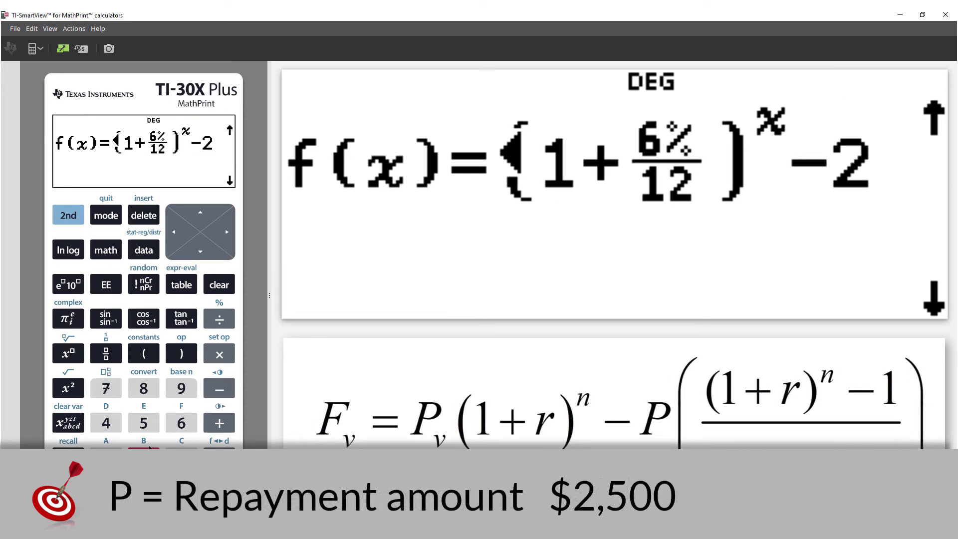
pyautogui.click(143, 423)
pyautogui.click(106, 492)
pyautogui.click(106, 492)
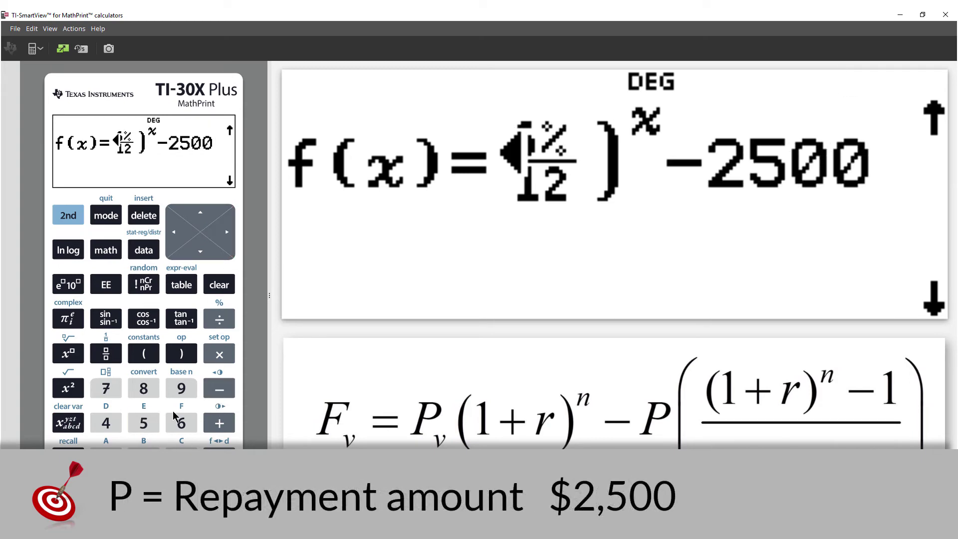
pyautogui.click(218, 355)
pyautogui.click(146, 355)
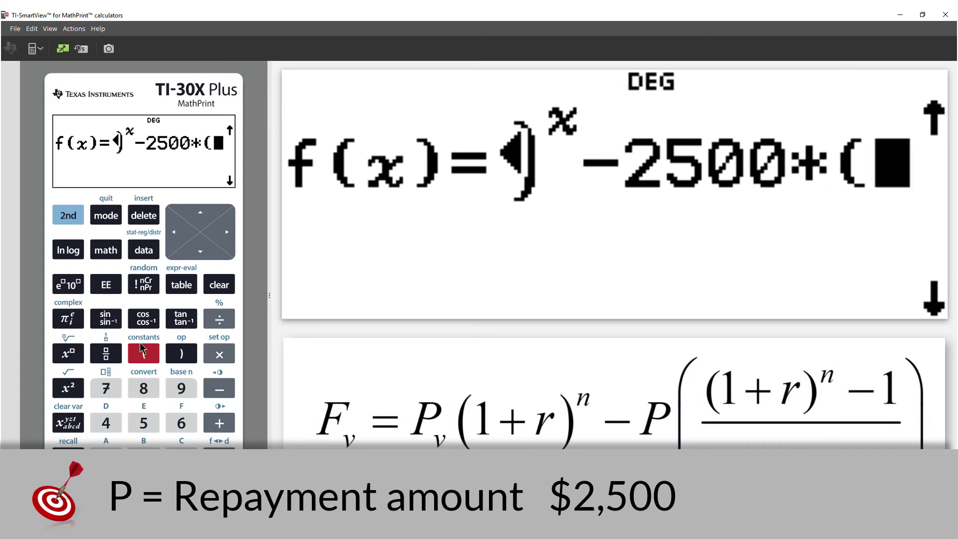
# Insert a fraction whose numerator begins with (1+6%/12).
pyautogui.click(106, 354)
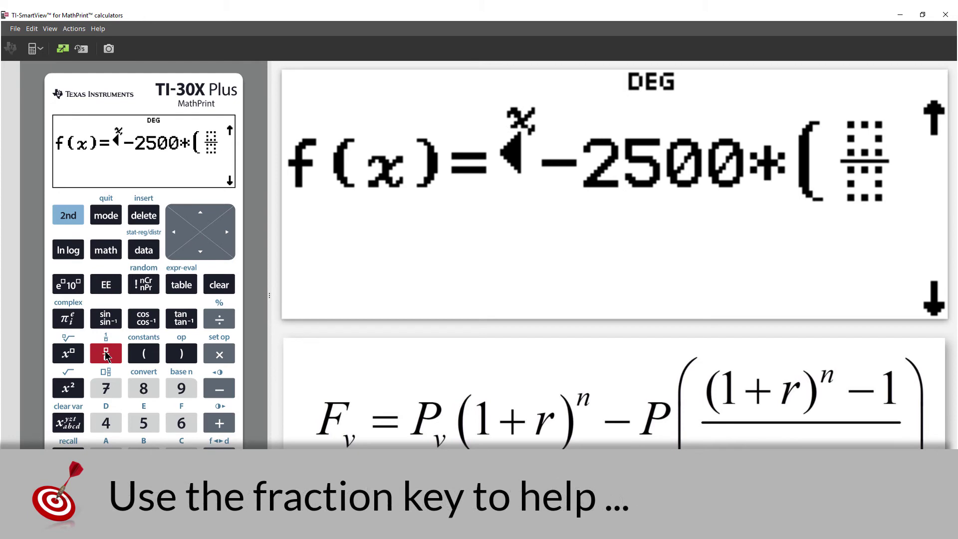
pyautogui.click(144, 355)
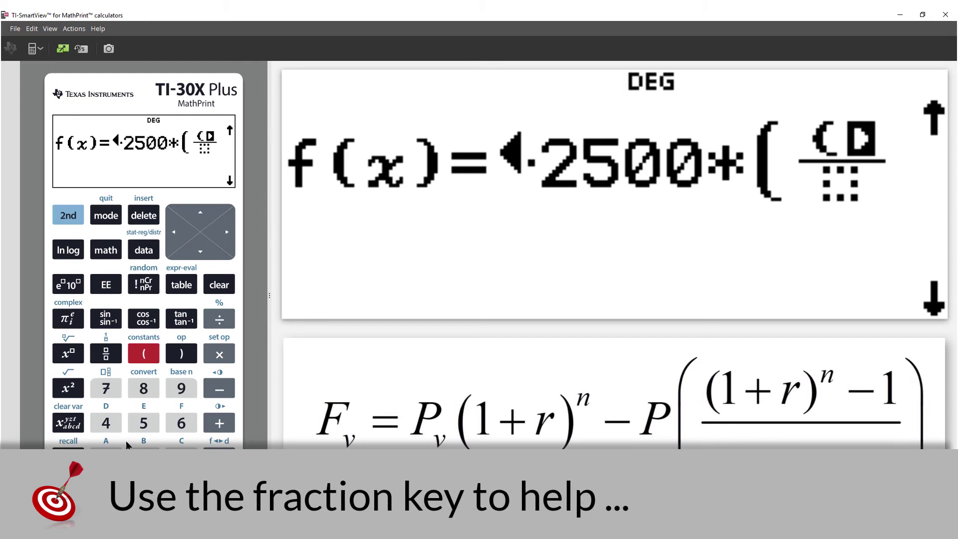
pyautogui.click(105, 457)
pyautogui.click(219, 423)
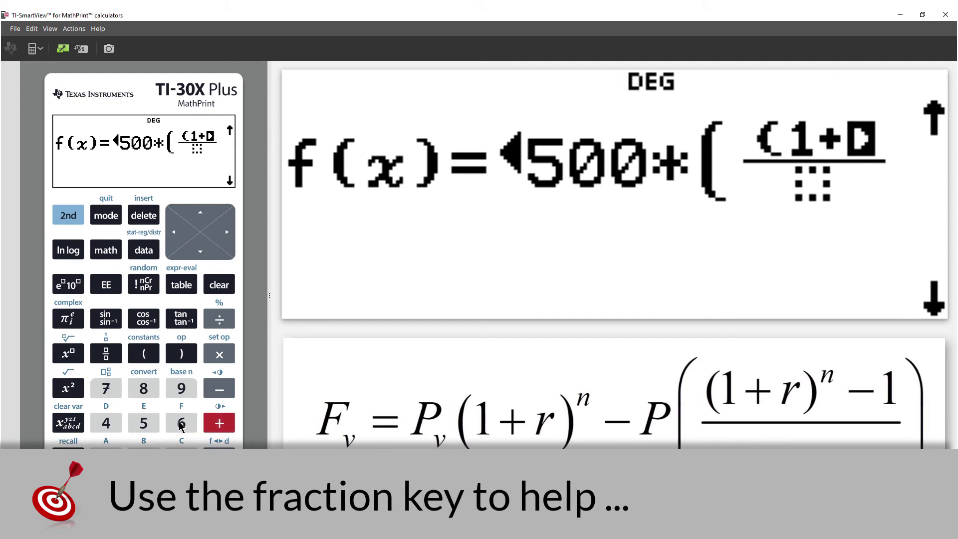
pyautogui.click(181, 423)
pyautogui.click(70, 217)
pyautogui.click(219, 320)
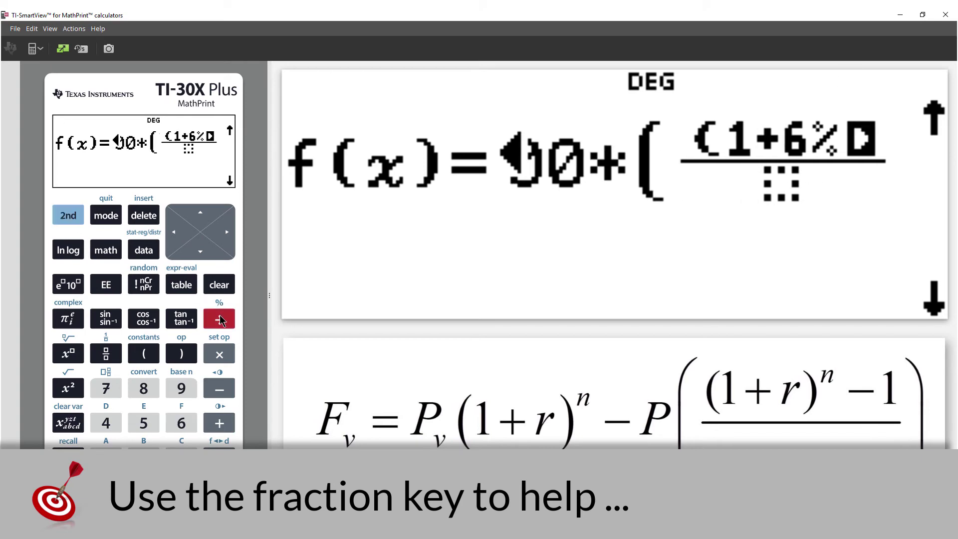
pyautogui.click(219, 320)
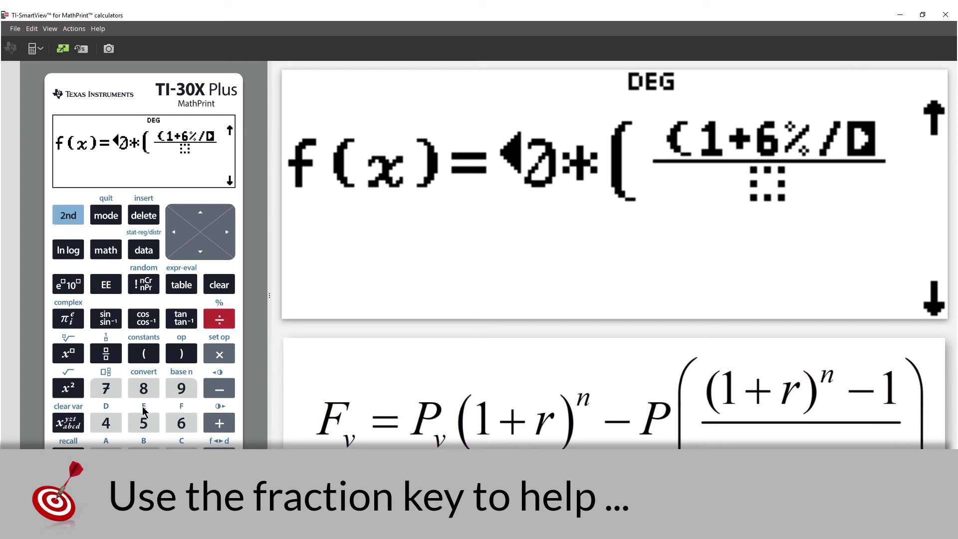
pyautogui.click(106, 458)
pyautogui.click(143, 458)
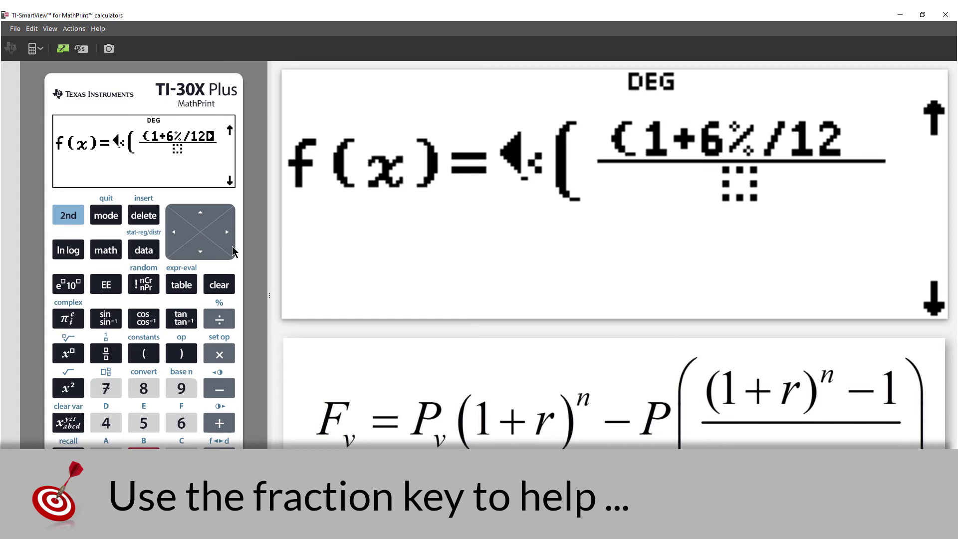
pyautogui.click(181, 353)
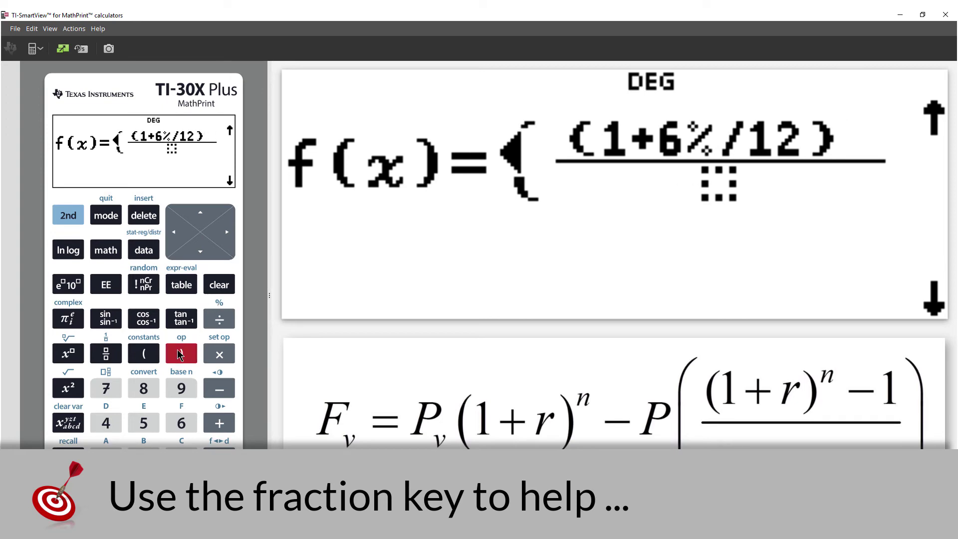
# Raise that bracket to the power x and subtract 1 in the numerator.
pyautogui.click(69, 355)
pyautogui.click(71, 425)
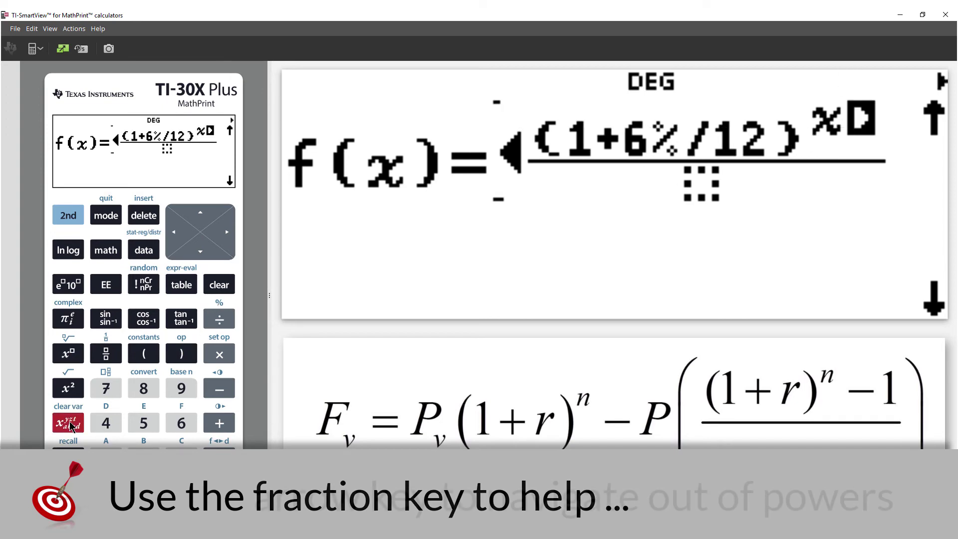
pyautogui.click(223, 232)
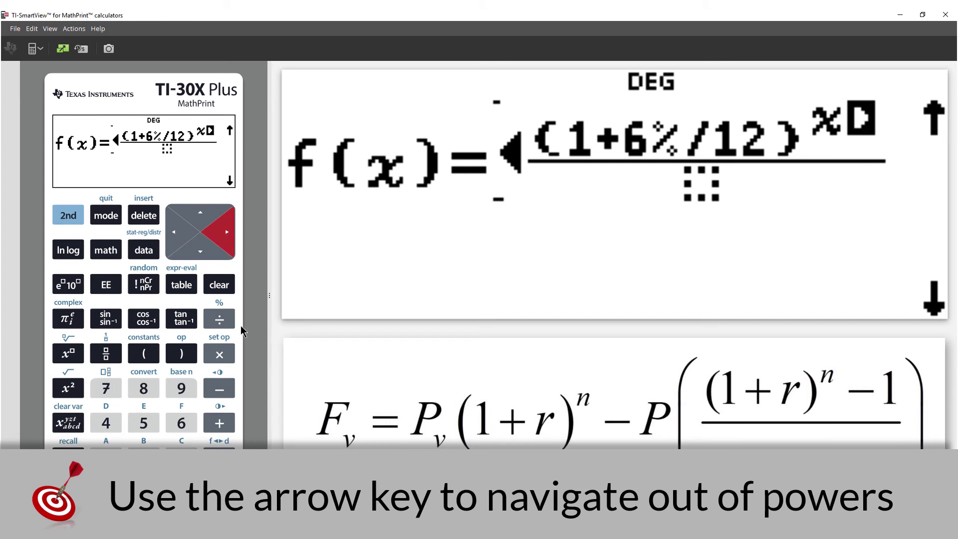
pyautogui.click(233, 236)
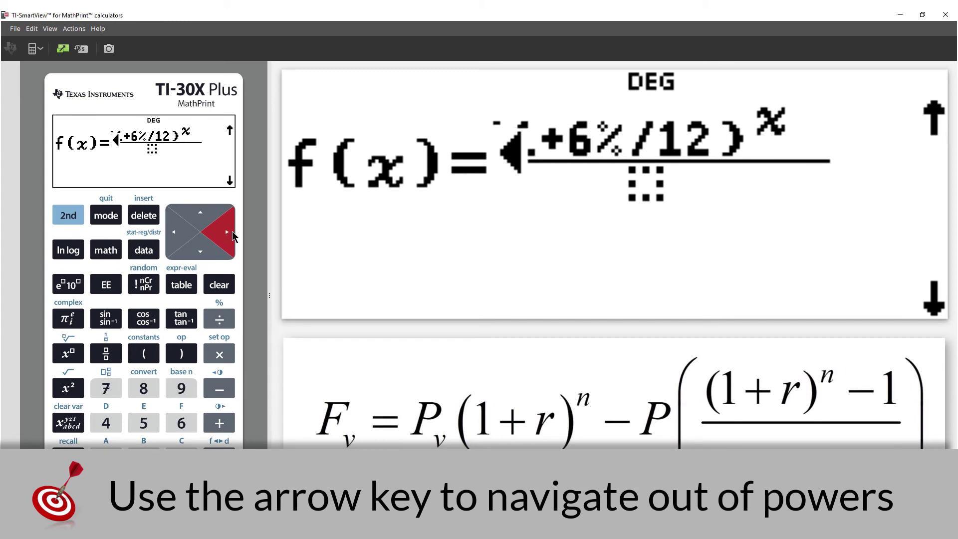
pyautogui.click(222, 384)
pyautogui.click(105, 458)
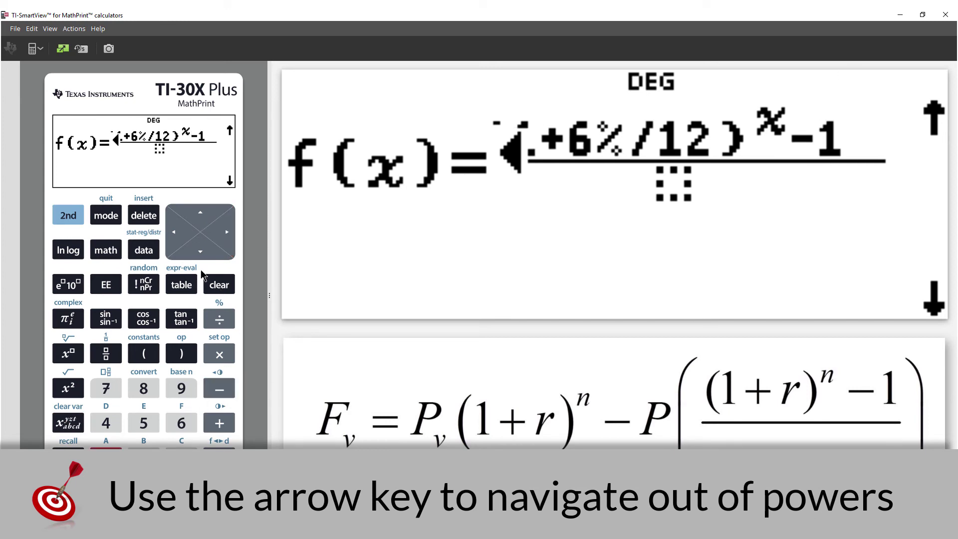
# Enter 6%/12 as the denominator, close the outer bracket, and store f(x).
pyautogui.click(207, 255)
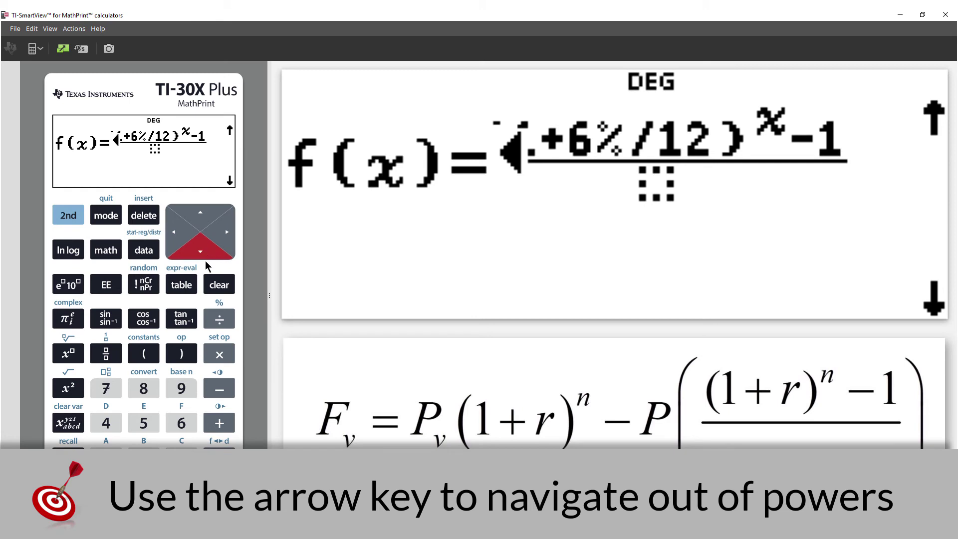
pyautogui.click(181, 423)
pyautogui.click(68, 218)
pyautogui.click(215, 323)
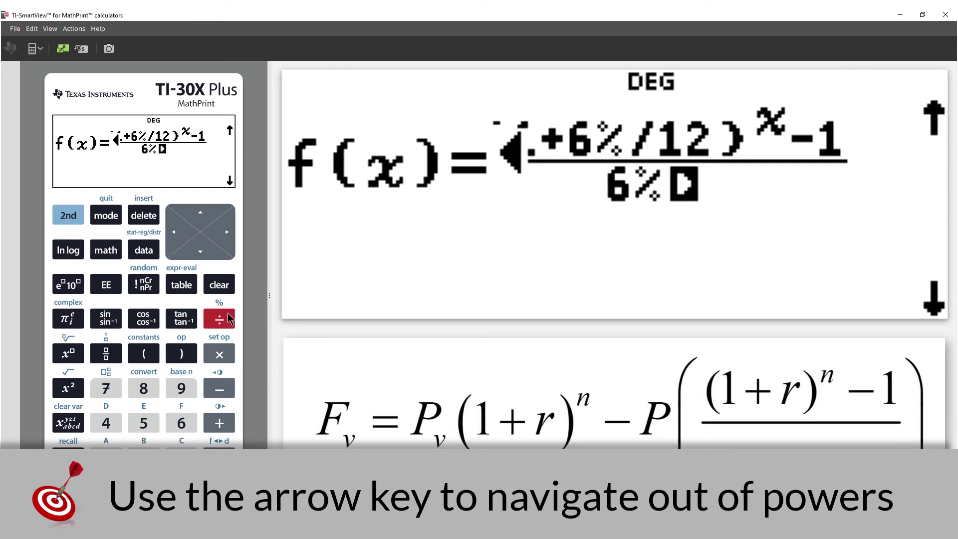
pyautogui.click(220, 322)
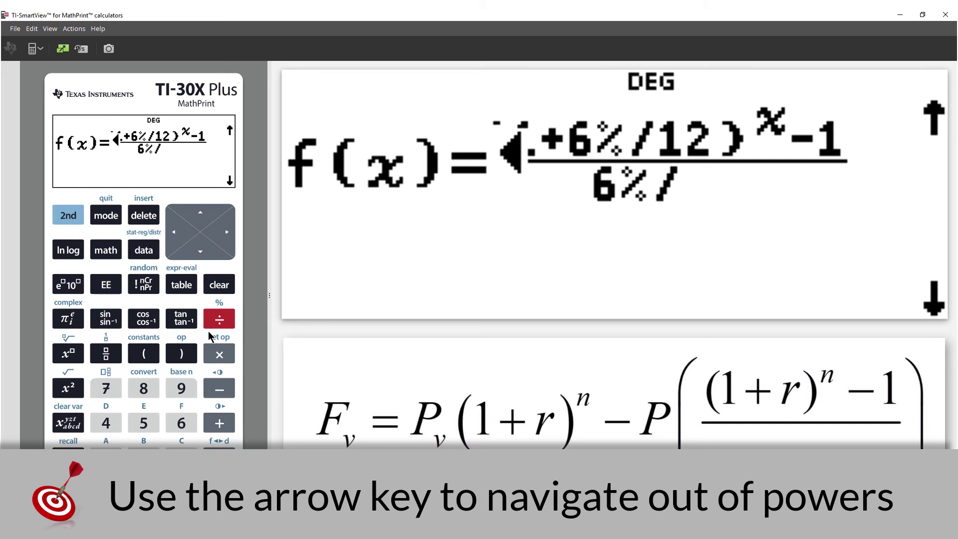
pyautogui.click(105, 458)
pyautogui.click(143, 458)
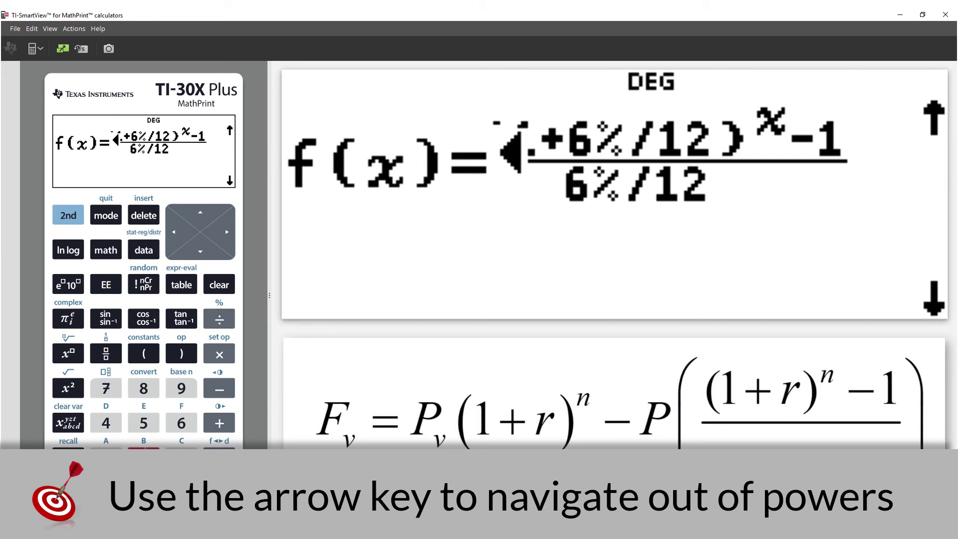
pyautogui.click(227, 233)
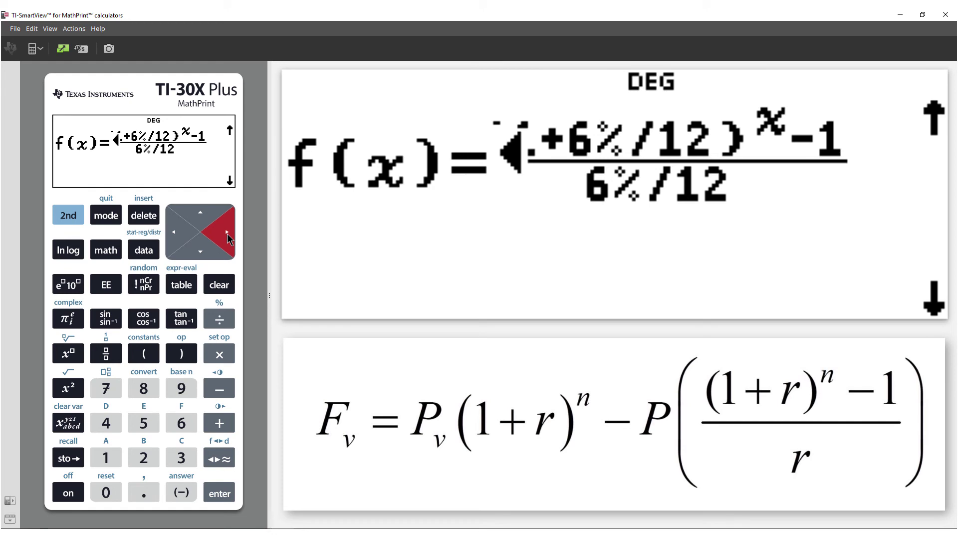
pyautogui.click(193, 358)
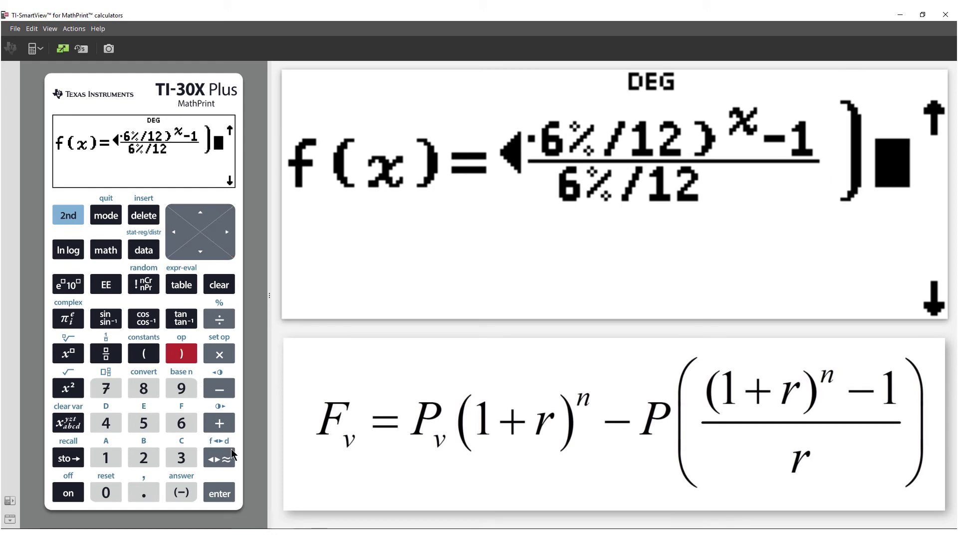
pyautogui.click(222, 498)
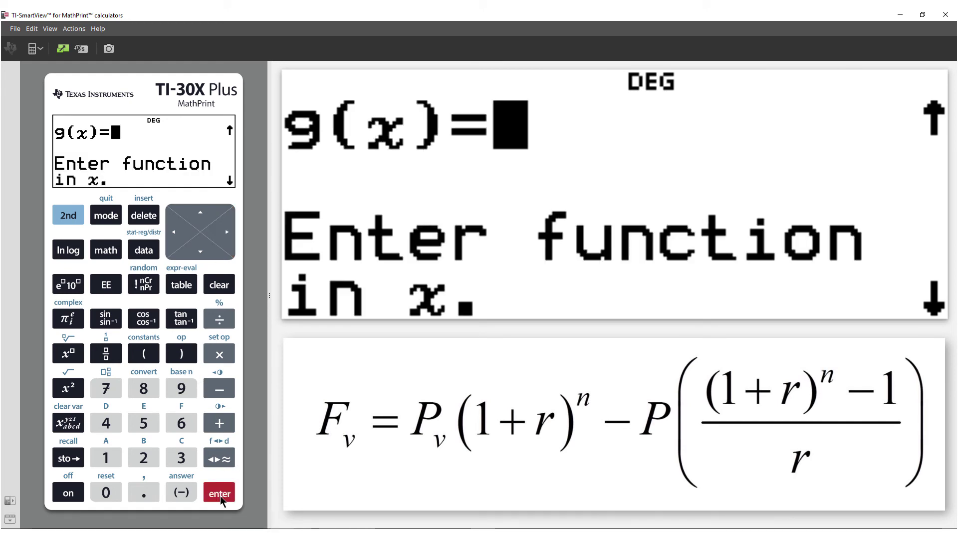
# Skip g(x) and set the table to Start=0, Step=12, Auto.
pyautogui.click(217, 496)
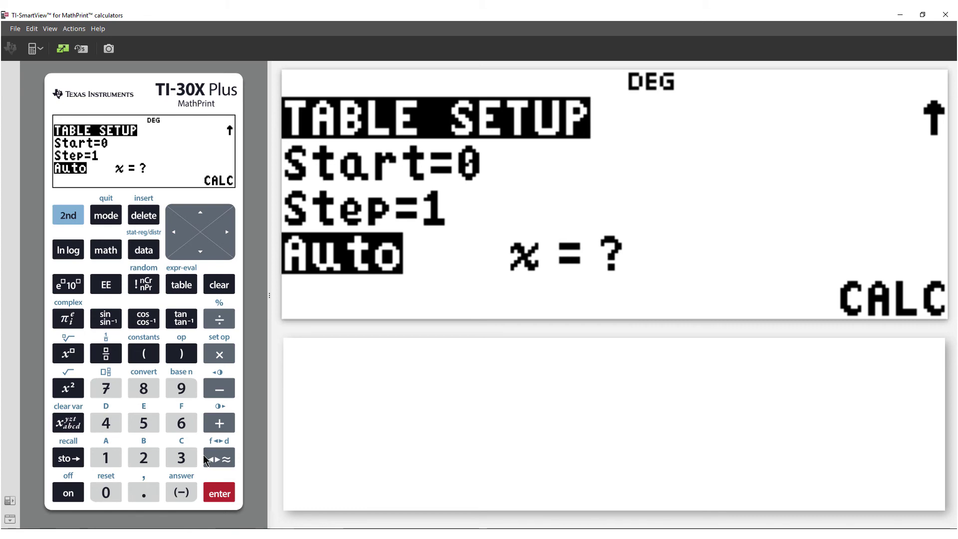
pyautogui.click(201, 249)
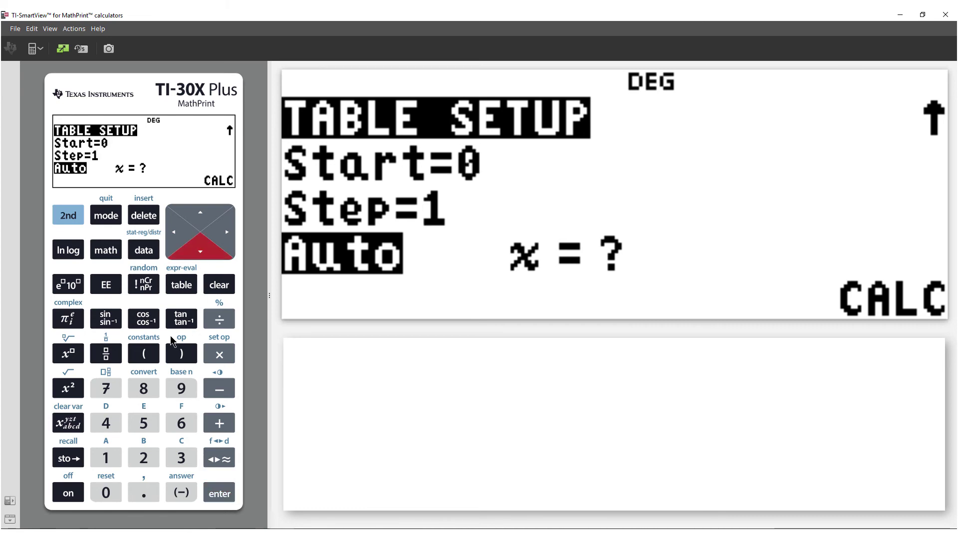
pyautogui.click(111, 459)
pyautogui.click(144, 459)
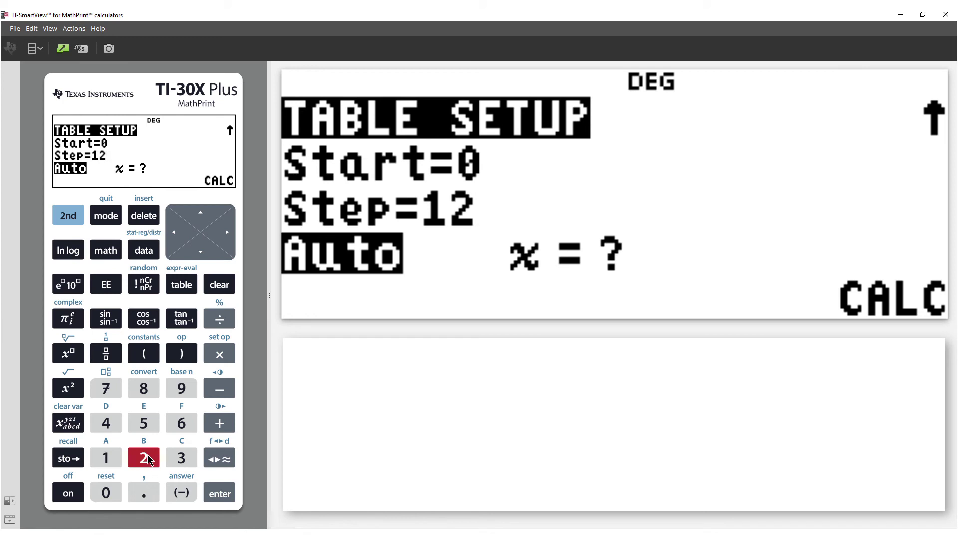
pyautogui.click(205, 256)
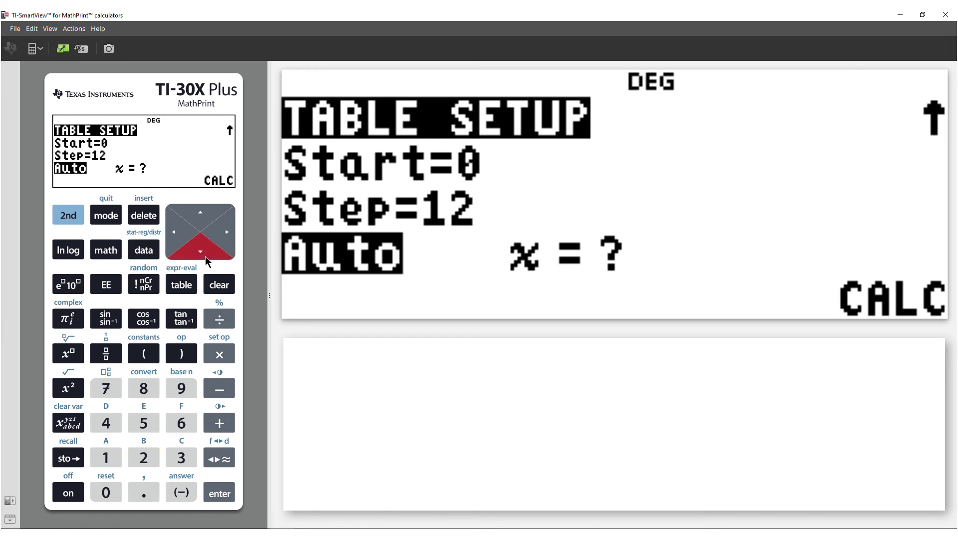
pyautogui.click(205, 256)
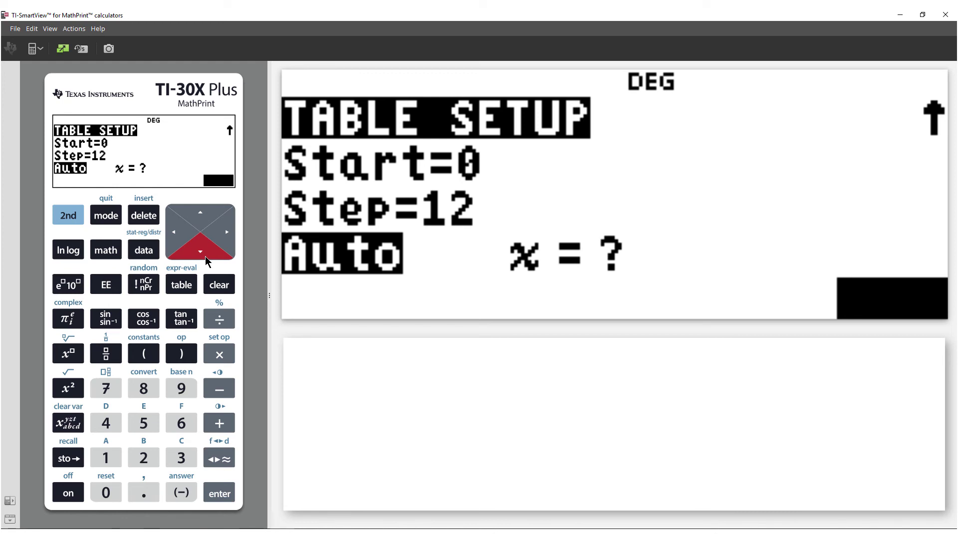
# Generate the f(x) table and scroll the yearly balances down to x=204.
pyautogui.click(223, 495)
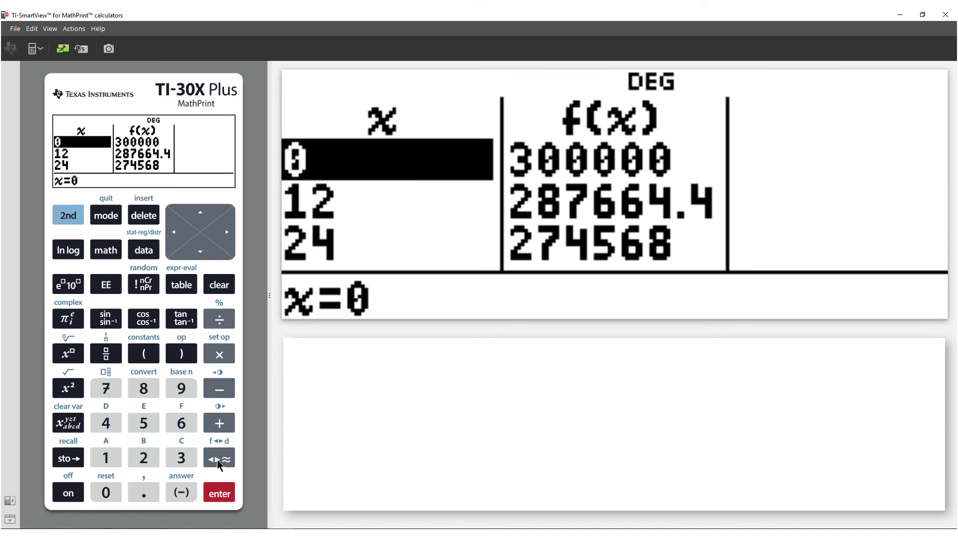
pyautogui.click(200, 253)
pyautogui.click(200, 253)
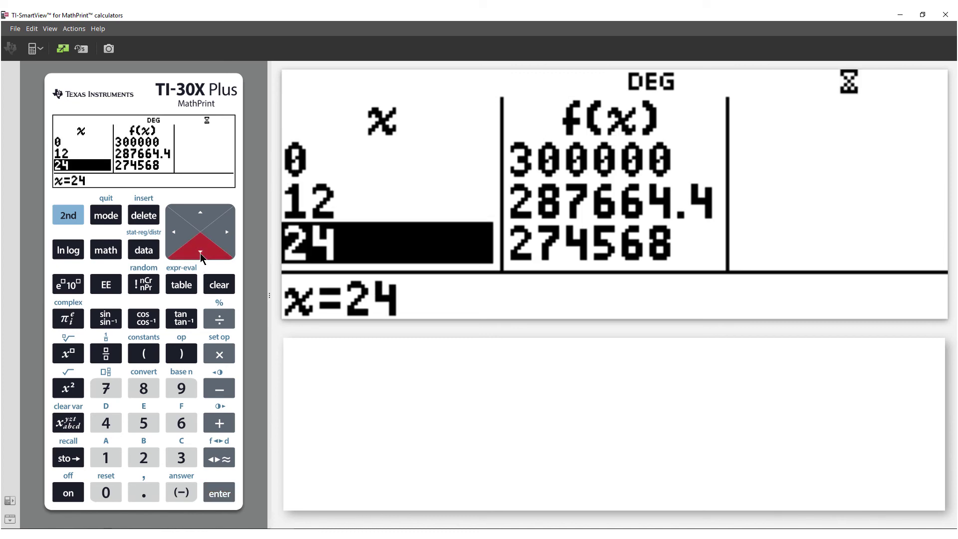
pyautogui.click(200, 253)
pyautogui.click(199, 253)
pyautogui.click(199, 253)
pyautogui.click(200, 253)
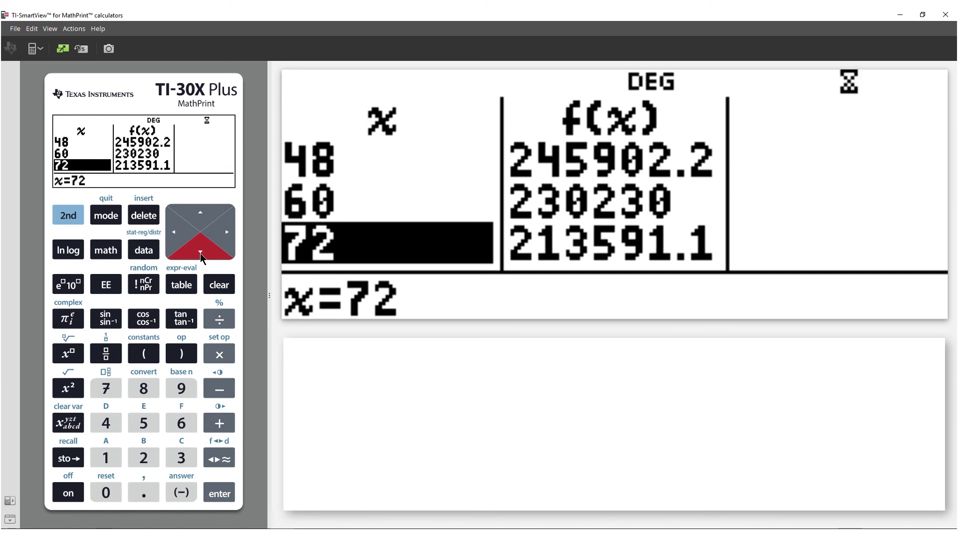
pyautogui.click(200, 253)
pyautogui.click(199, 253)
pyautogui.click(200, 253)
pyautogui.click(200, 252)
pyautogui.click(200, 253)
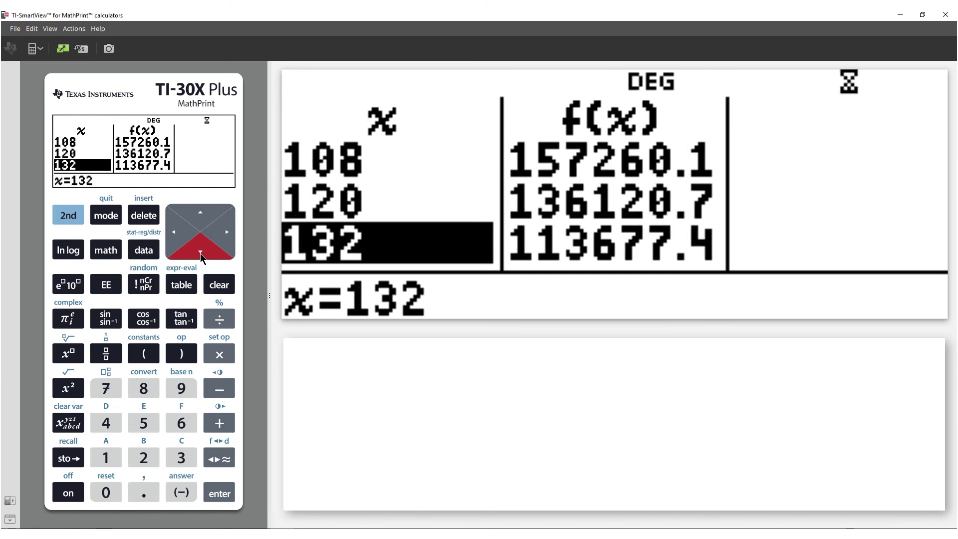
pyautogui.click(200, 252)
pyautogui.click(200, 253)
pyautogui.click(200, 253)
pyautogui.click(200, 253)
pyautogui.click(200, 253)
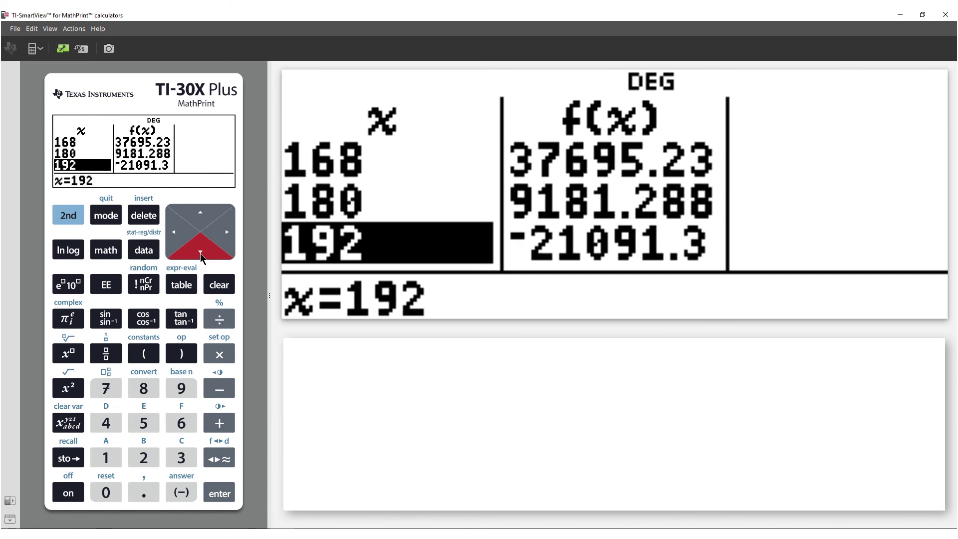
pyautogui.click(199, 253)
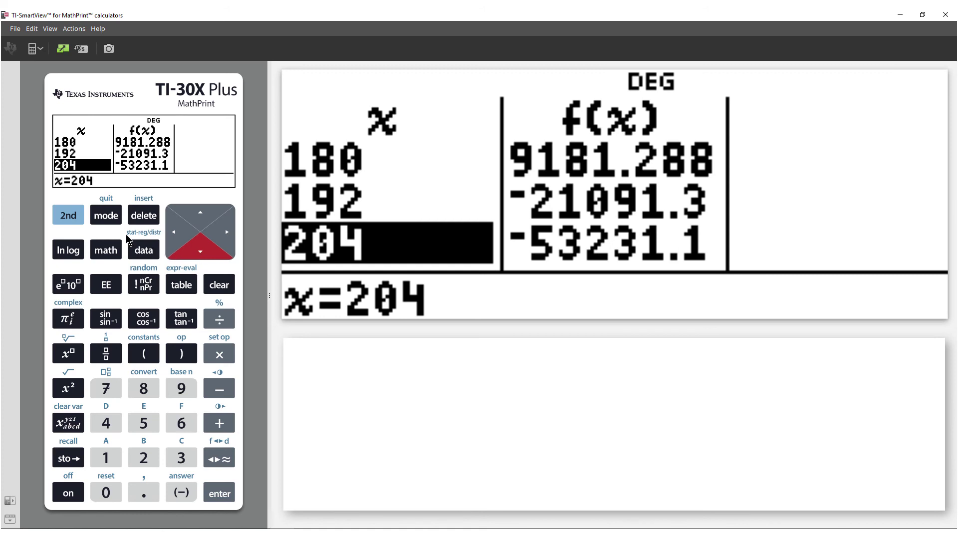
pyautogui.click(78, 218)
# Back on the home screen, enter f(12) from the table menu, giving 287664.4376.
pyautogui.click(104, 217)
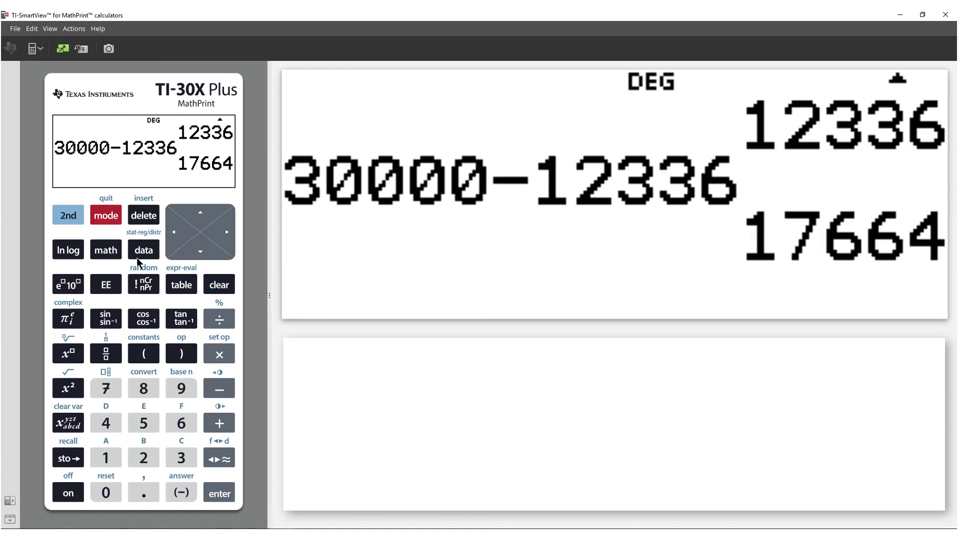
pyautogui.click(183, 288)
pyautogui.click(132, 455)
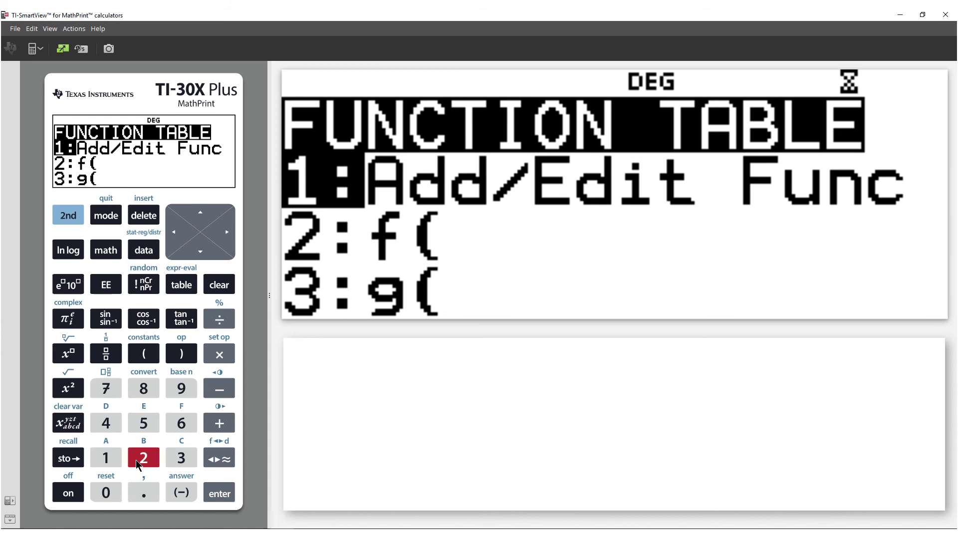
pyautogui.click(105, 457)
pyautogui.click(143, 457)
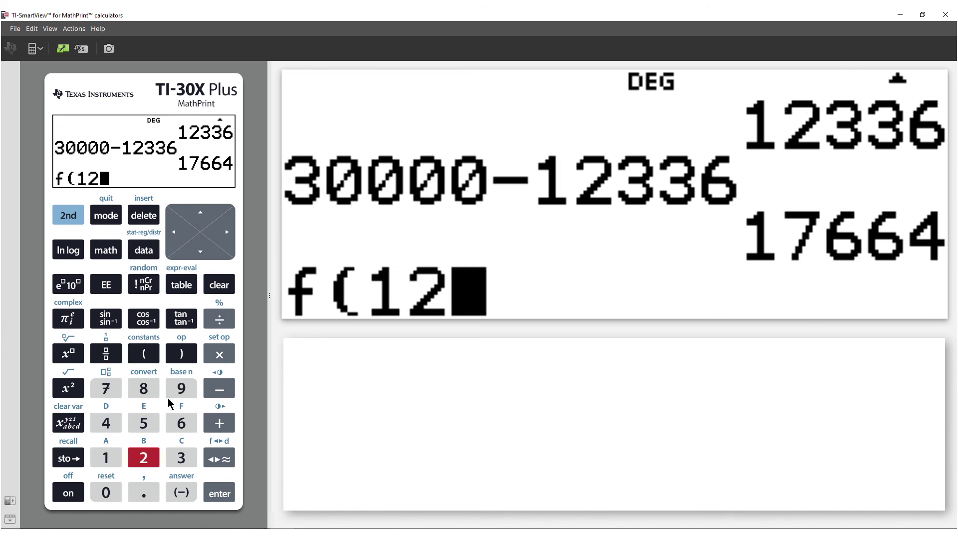
pyautogui.click(181, 353)
pyautogui.click(211, 494)
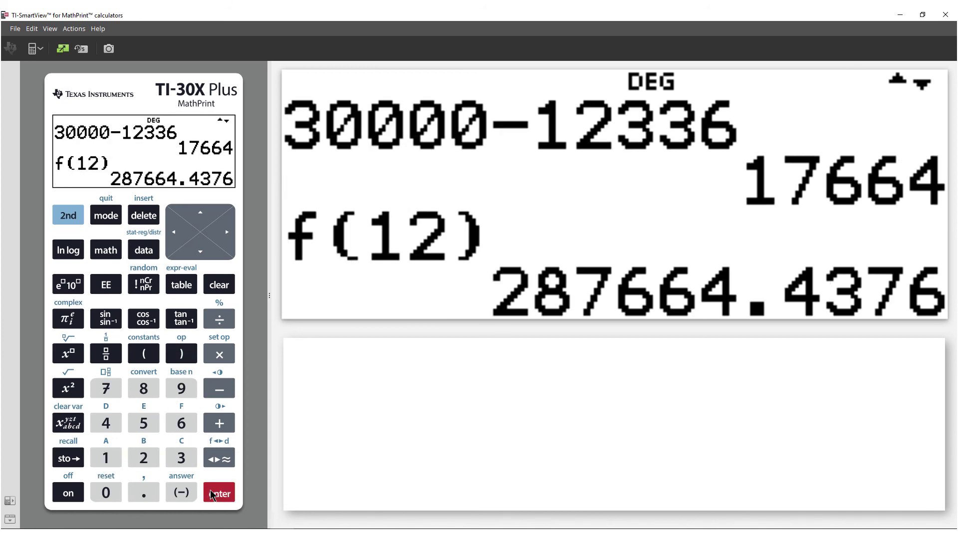